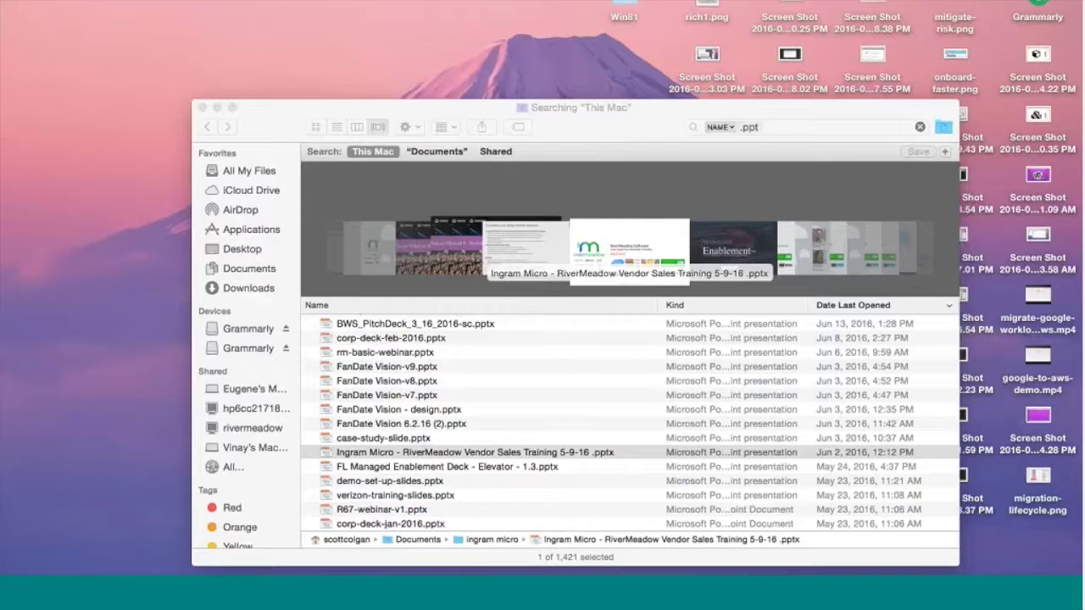
Step: Put away the Finder search window and switch to the minimized Chrome window showing the RiverMeadow Sources page
click(202, 107)
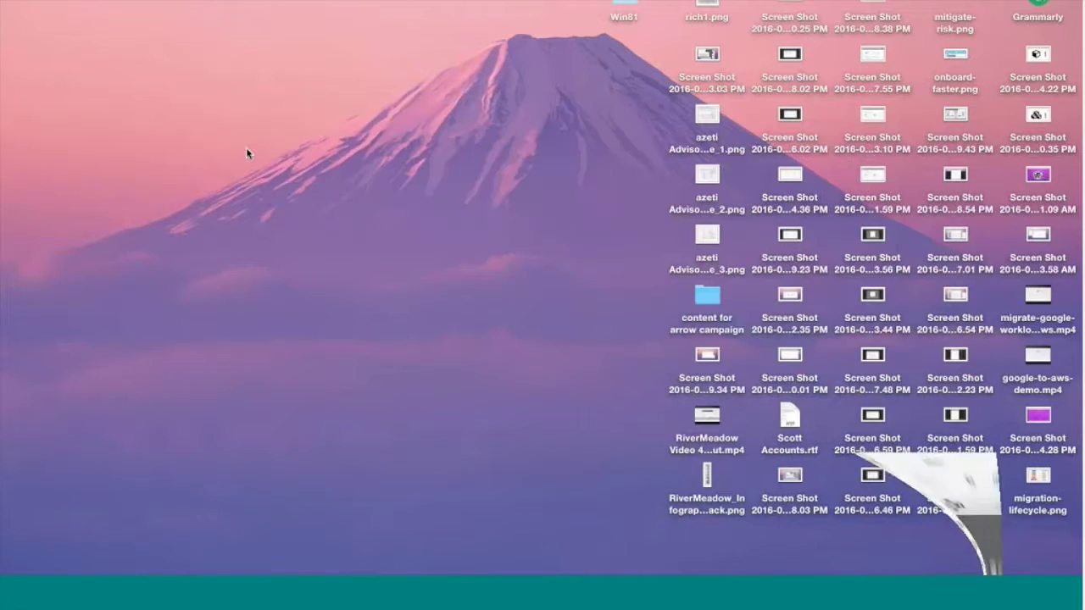
mouse_move(510, 561)
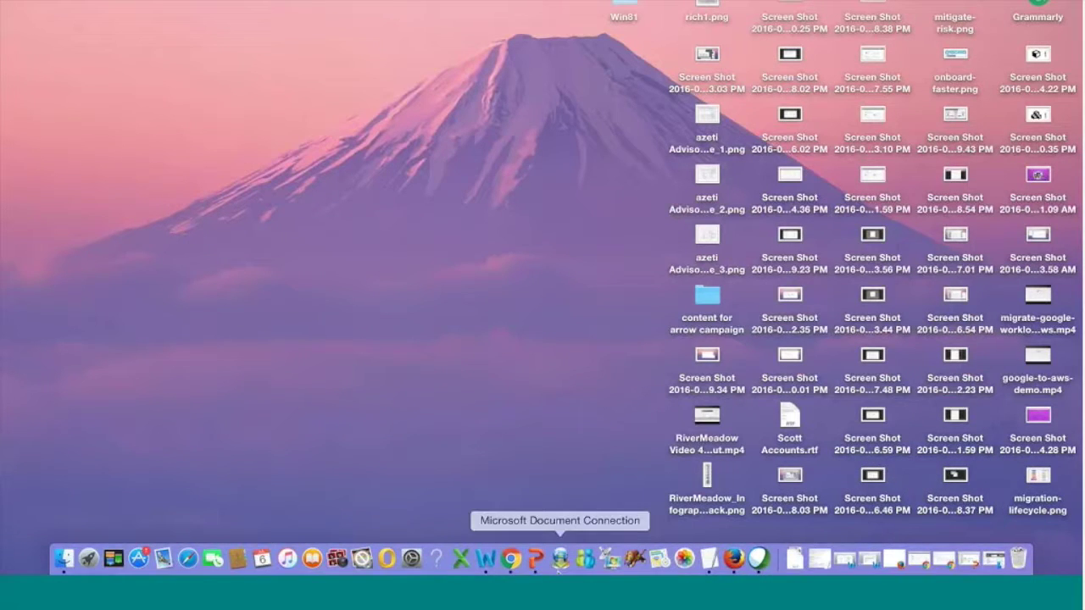
click(517, 564)
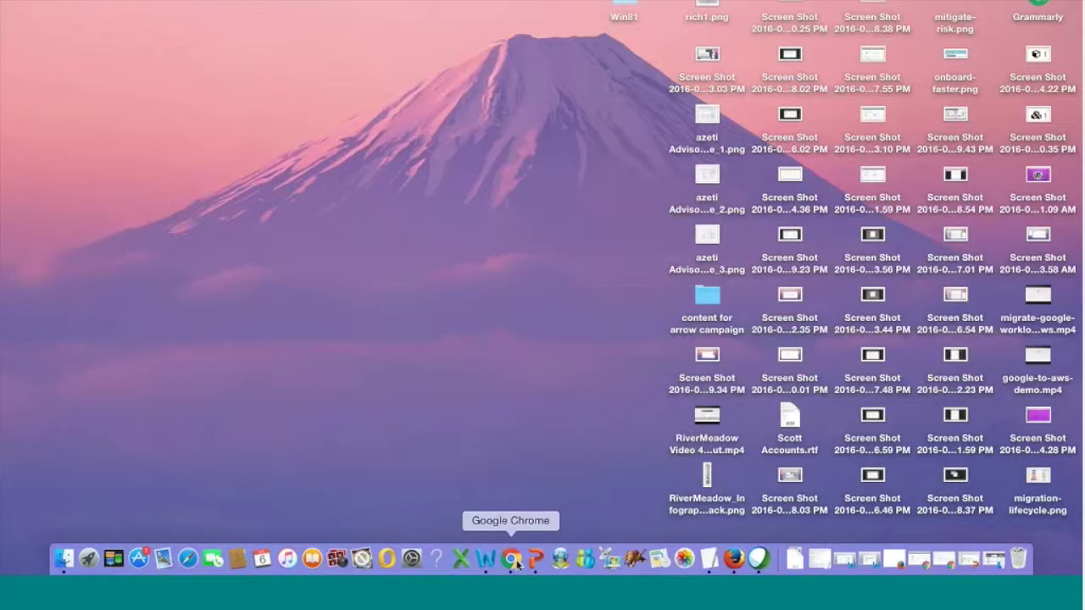
click(930, 562)
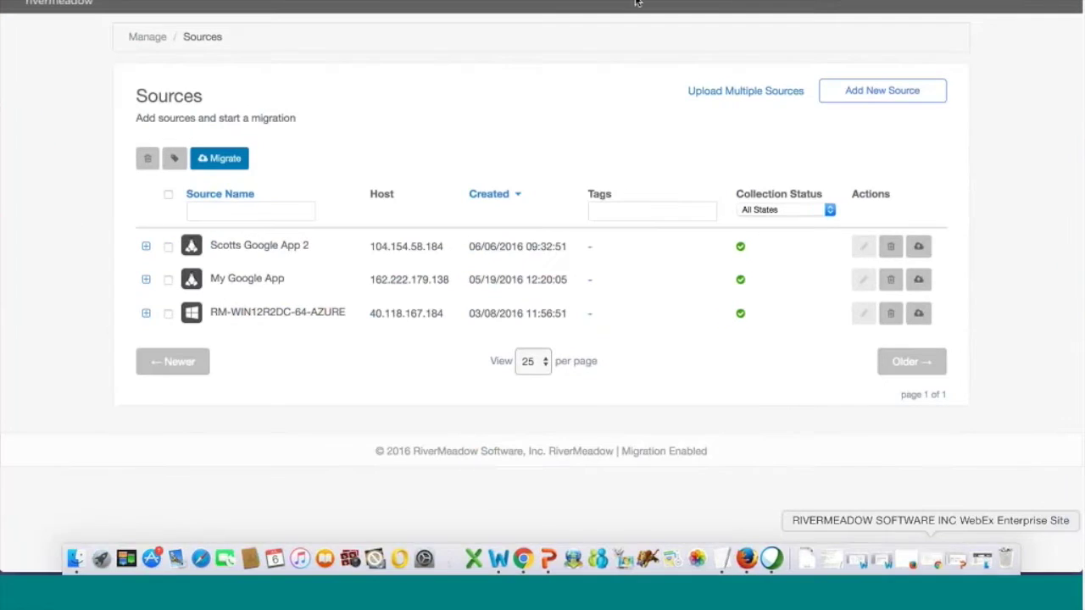
click(973, 7)
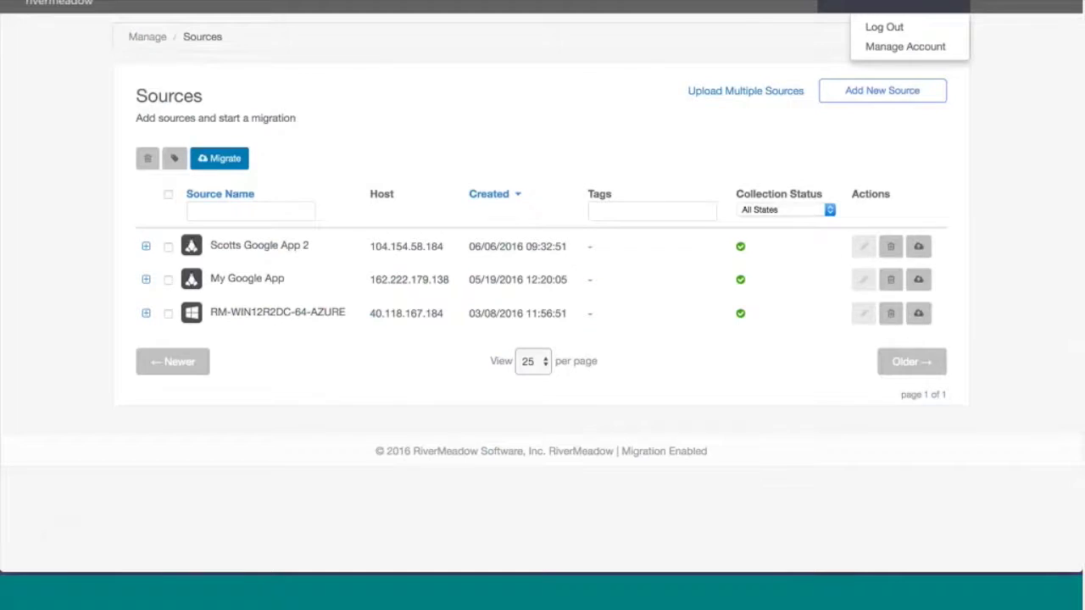
click(905, 47)
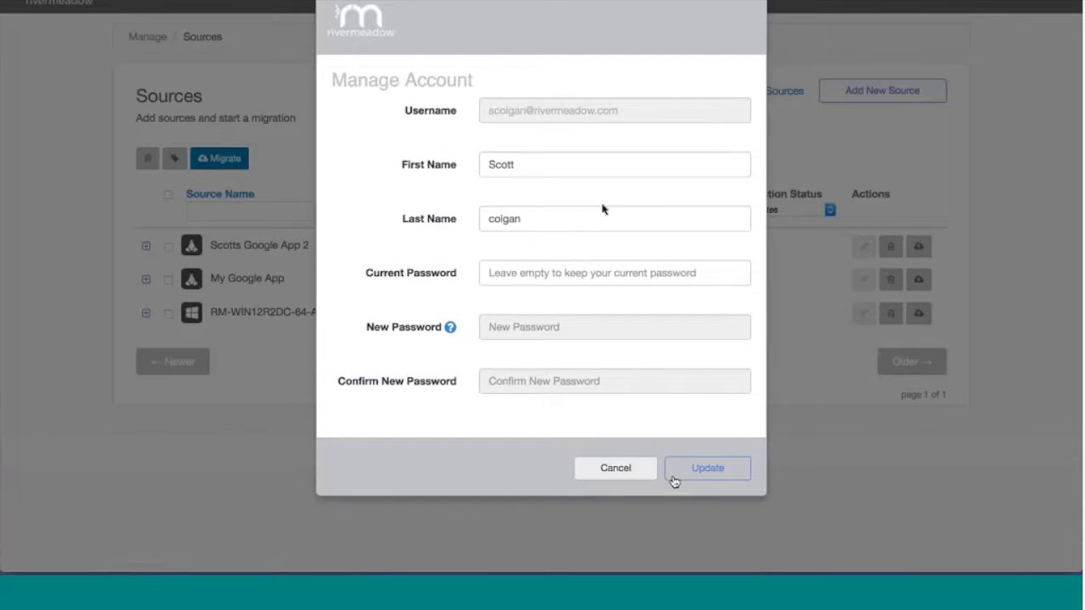
click(630, 473)
Step: Log out of the RiverMeadow account and sign back in with the saved credentials
click(900, 6)
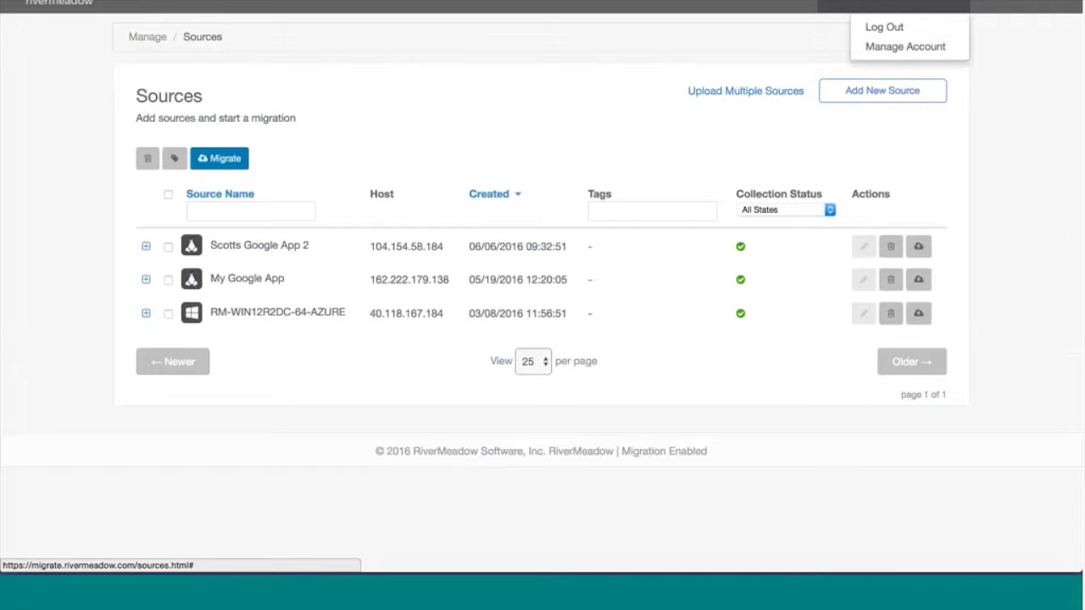
click(887, 28)
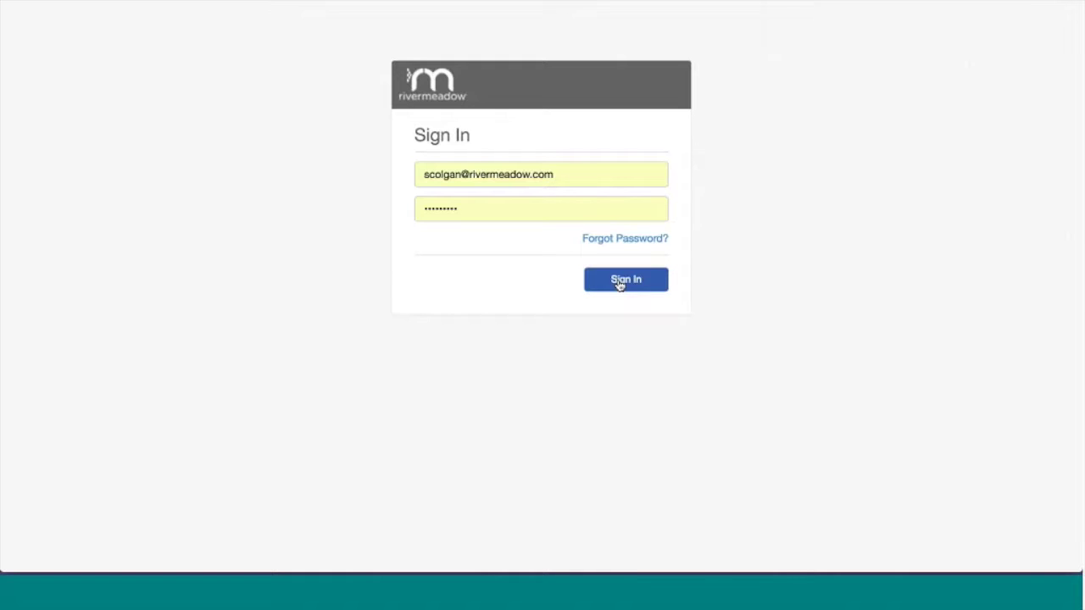
click(619, 282)
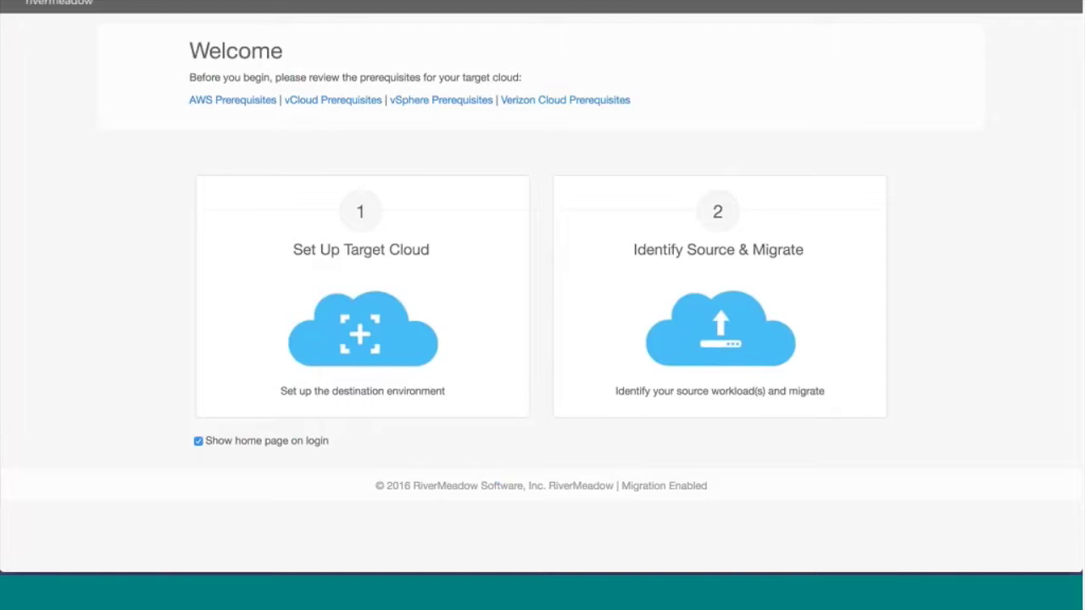
Step: Examine the fields for adding a VCloud account to the target clouds, leaving the form without adding a target
click(243, 1)
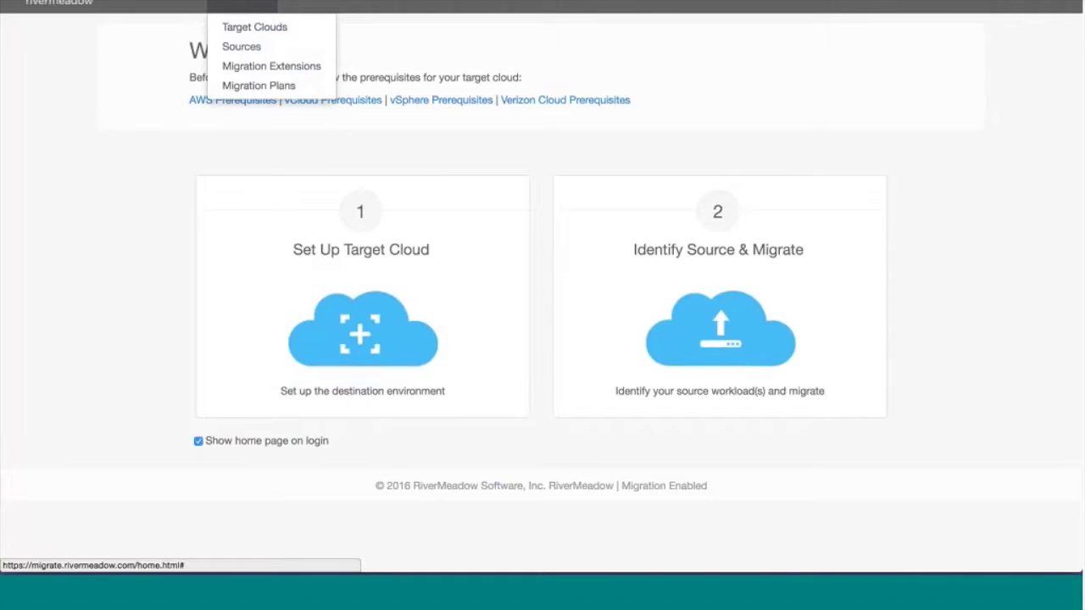
click(253, 29)
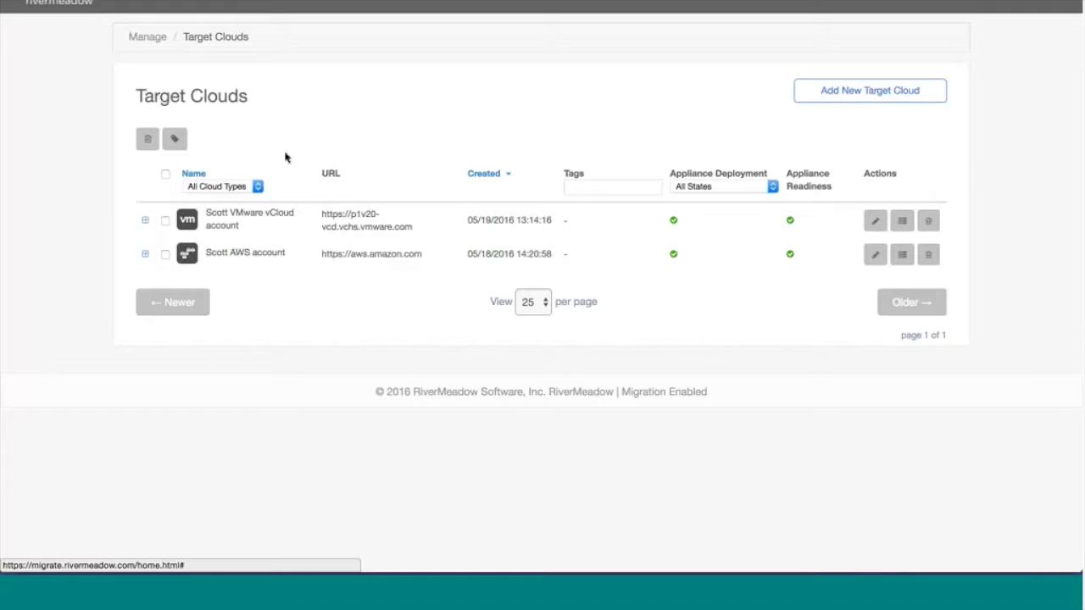
click(867, 97)
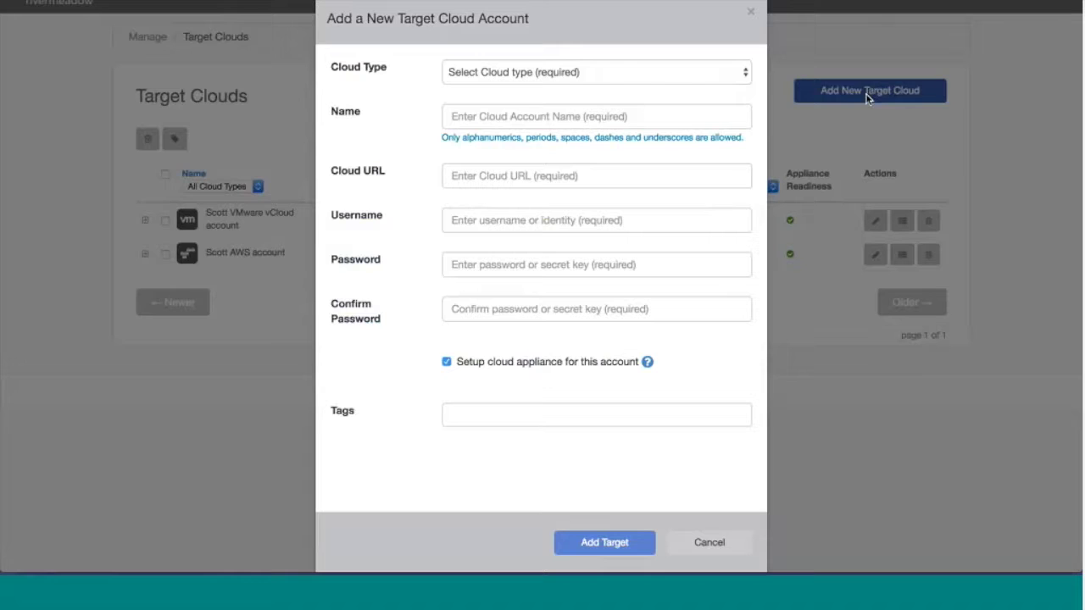
click(658, 80)
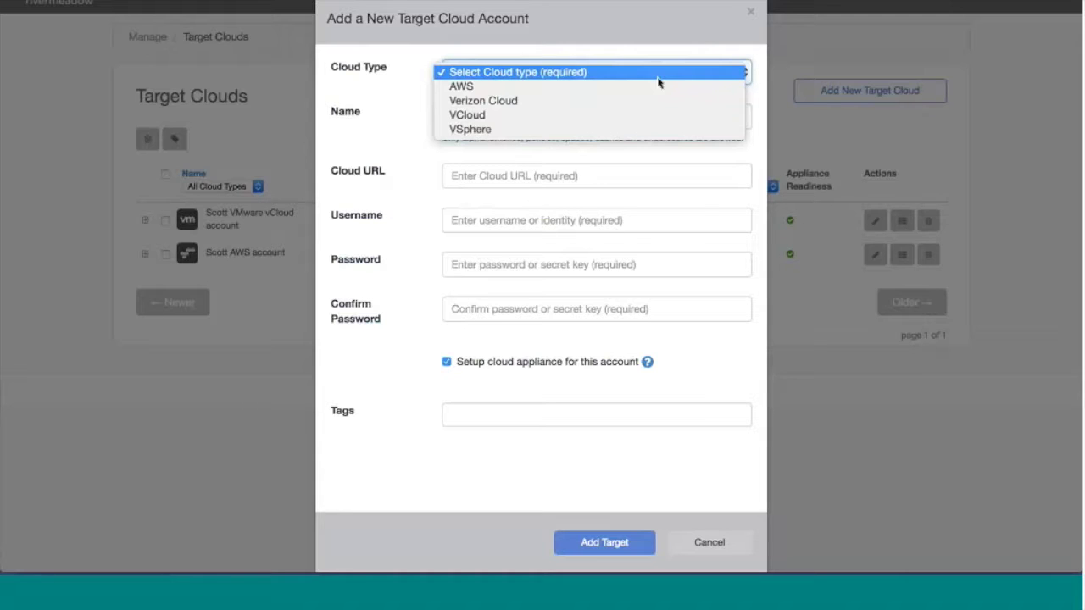
click(497, 116)
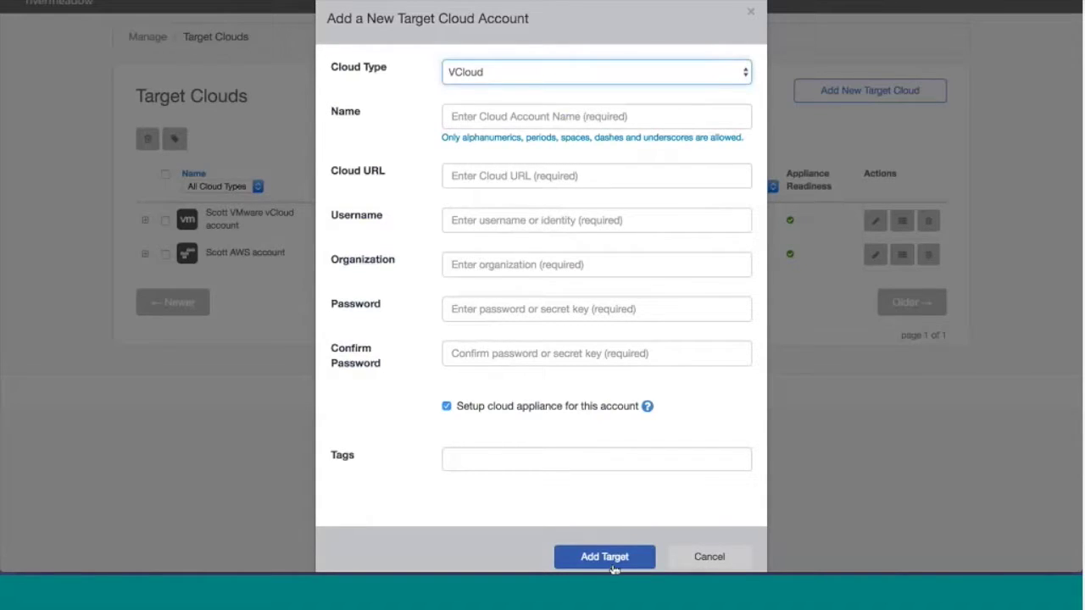
click(718, 563)
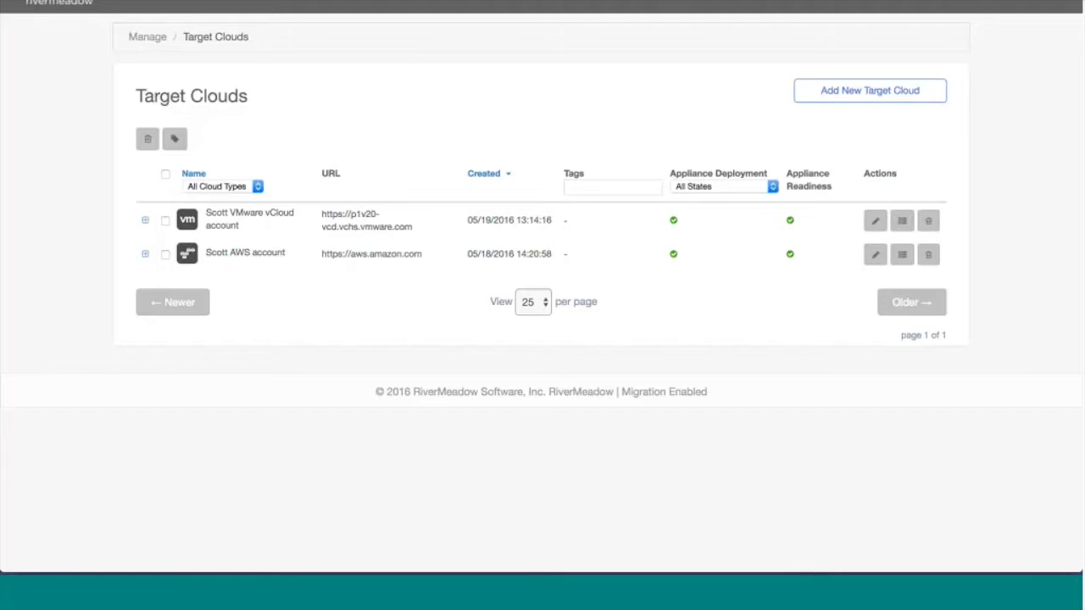
Step: Open the Sources list and examine the form for a new source, leaving it without adding one
click(243, 7)
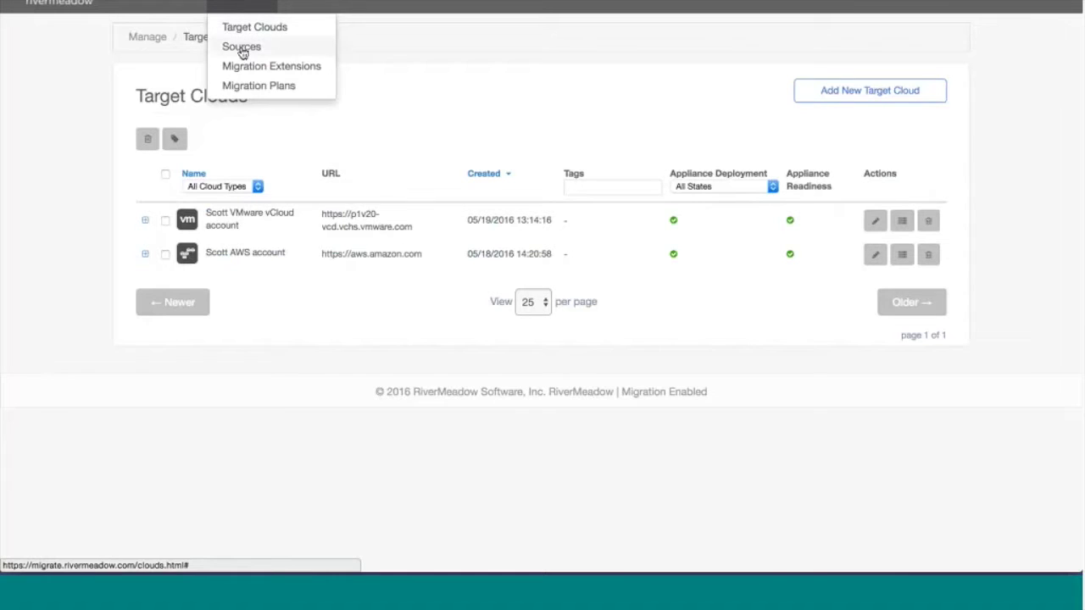
click(243, 47)
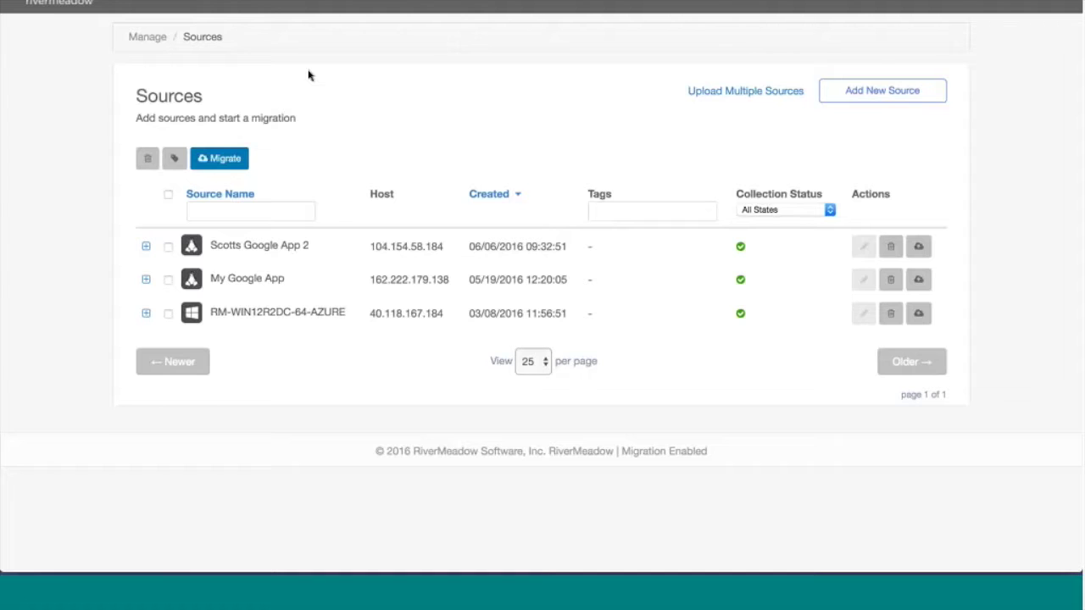
click(892, 92)
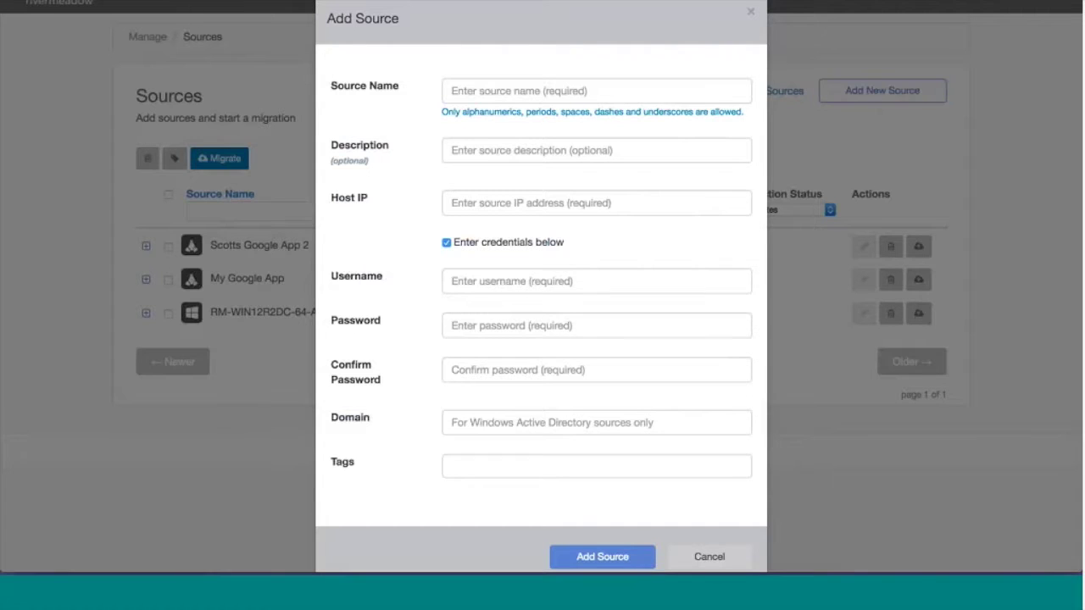
click(479, 92)
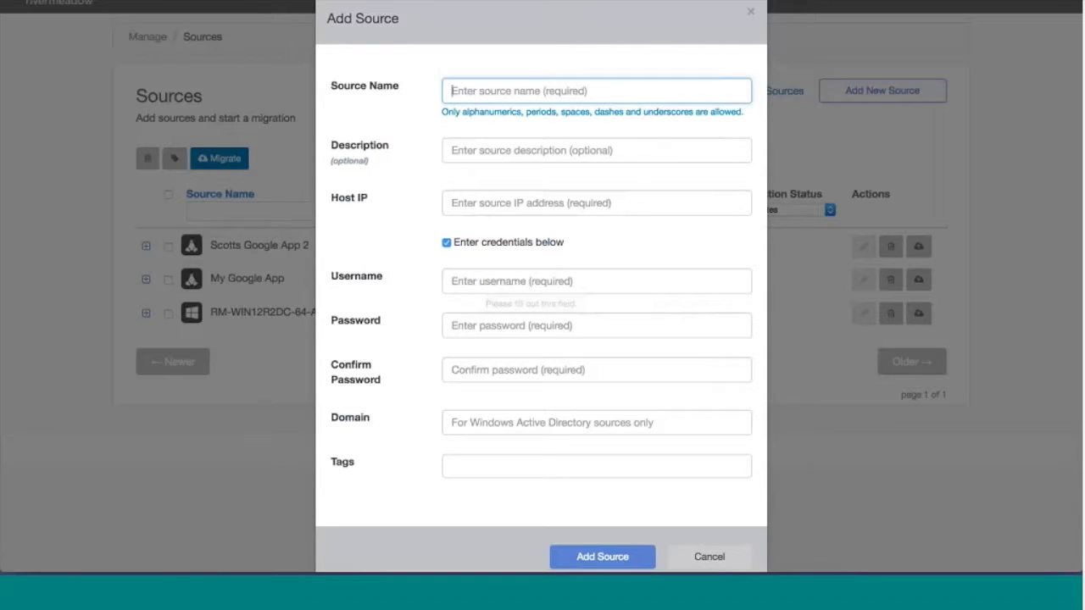
click(710, 557)
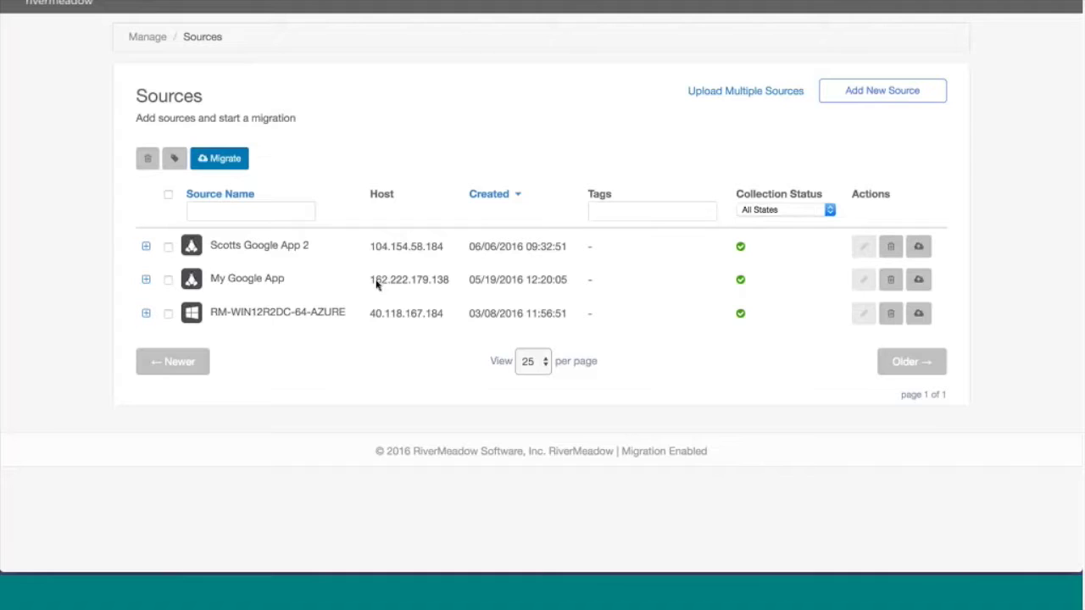
drag(377, 285, 446, 282)
mouse_move(811, 564)
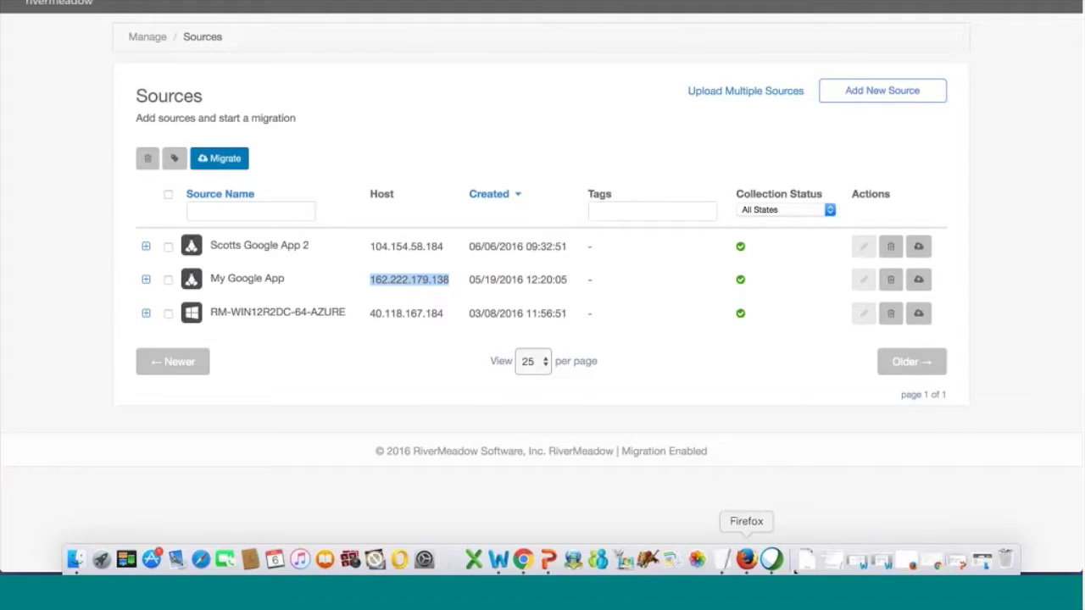
click(928, 564)
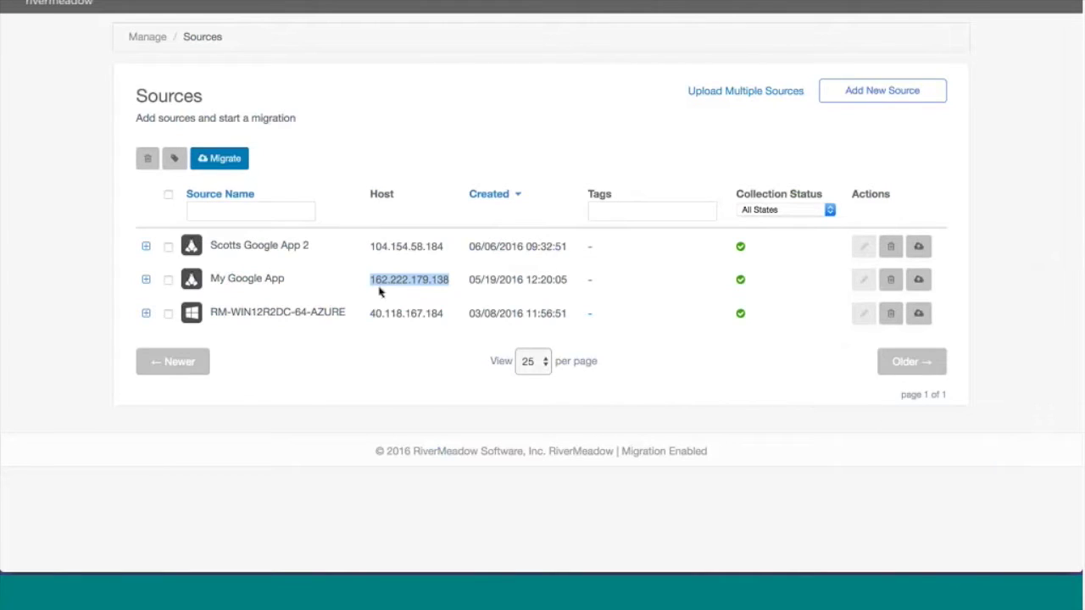
click(431, 291)
Step: Select the My Google App source for migration to the VMware vCloud account, collect the attributes and continue to the new migration plan
click(169, 280)
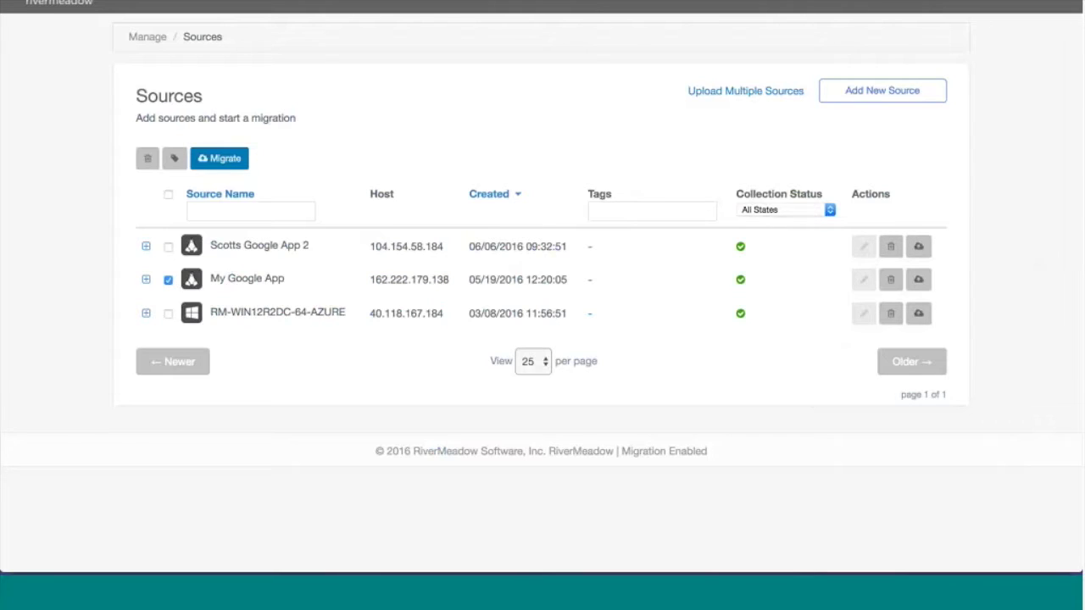
click(227, 161)
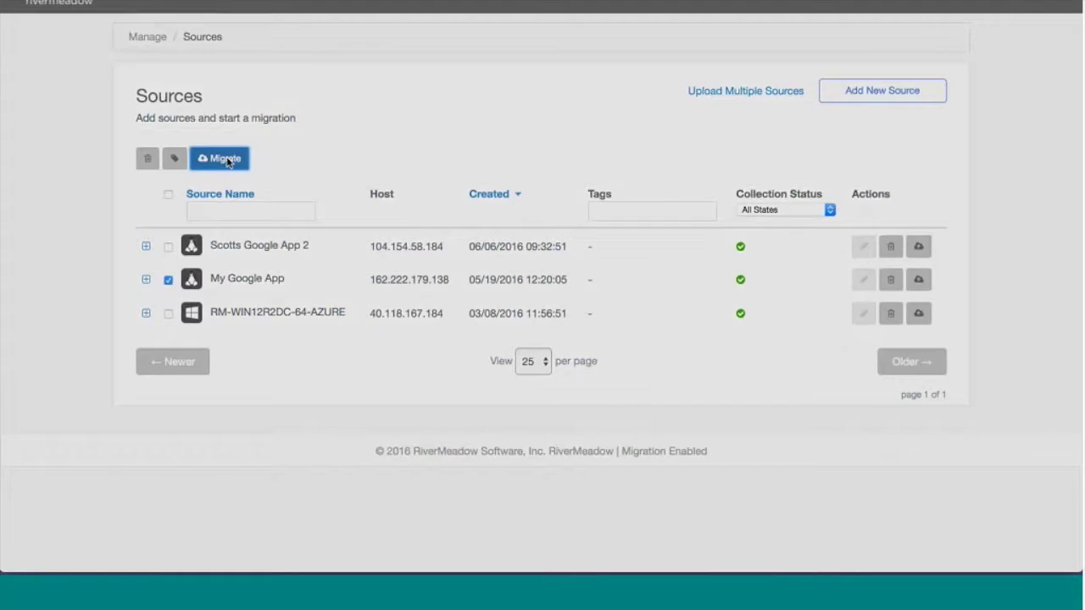
click(564, 87)
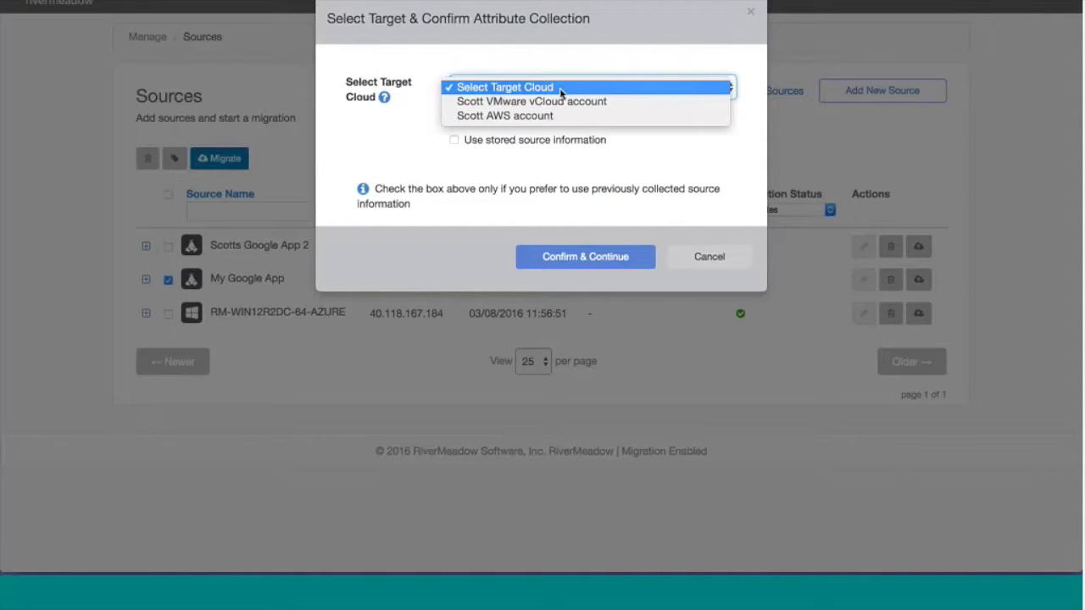
click(563, 103)
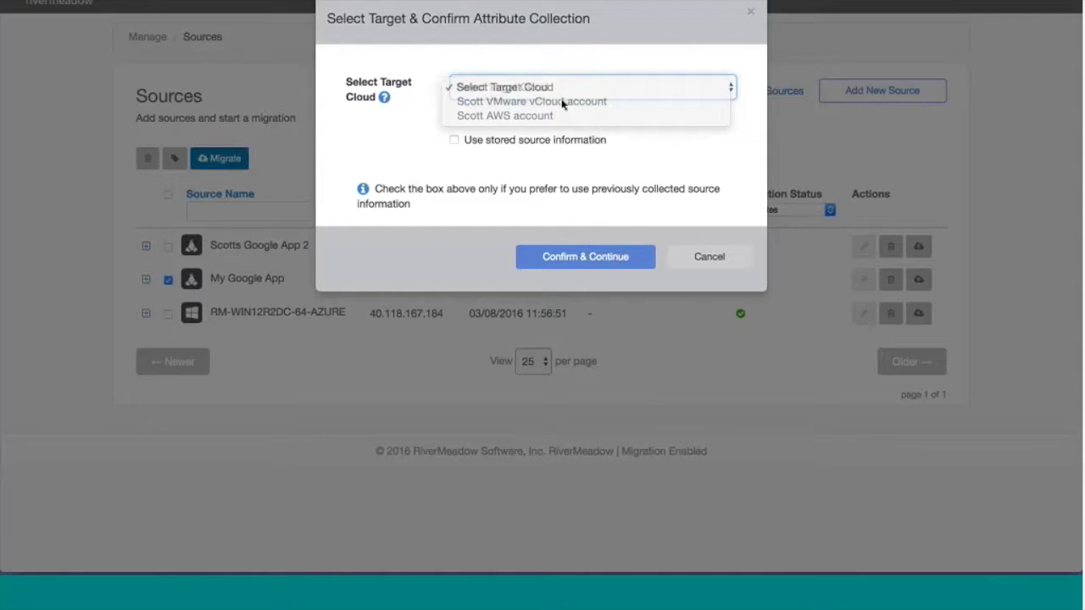
click(584, 257)
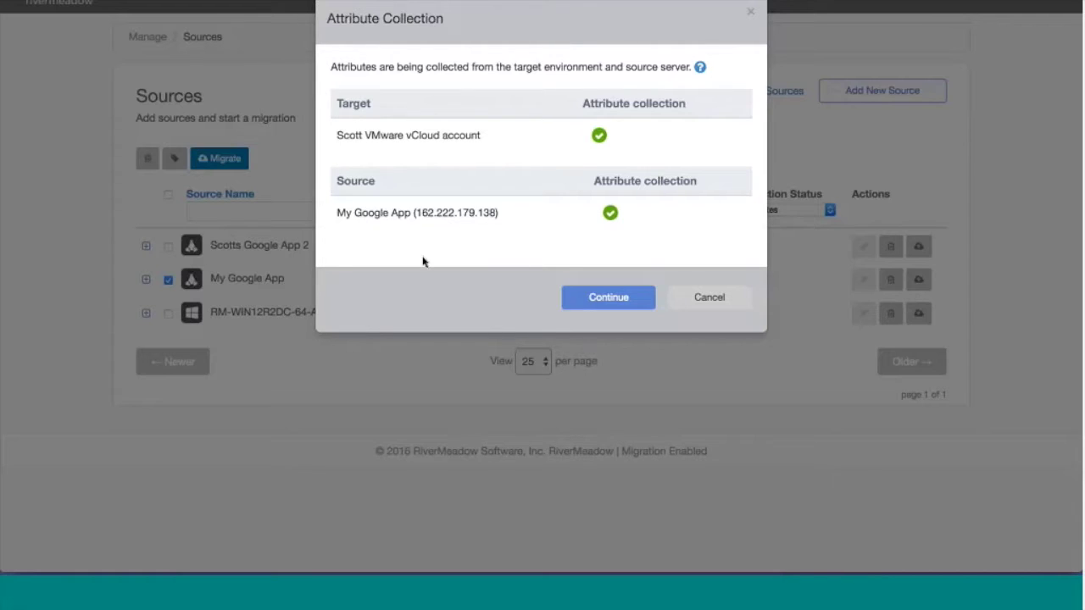
click(593, 298)
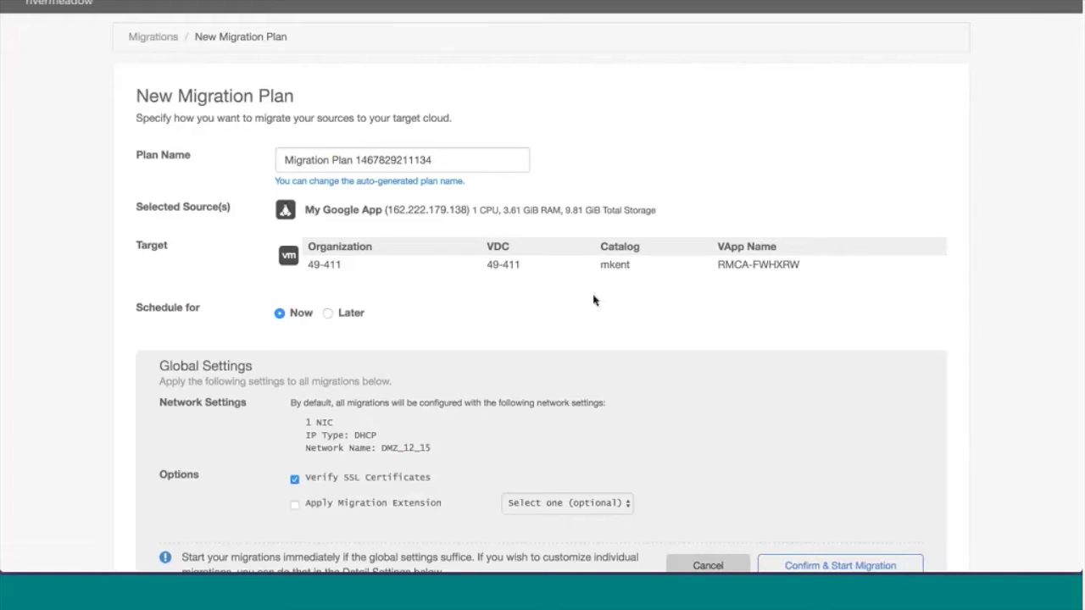
Step: Set the migration plan's schedule to Later and name the destination VM with the owner's first name followed by "Google App"
scroll(593, 299, down, 2)
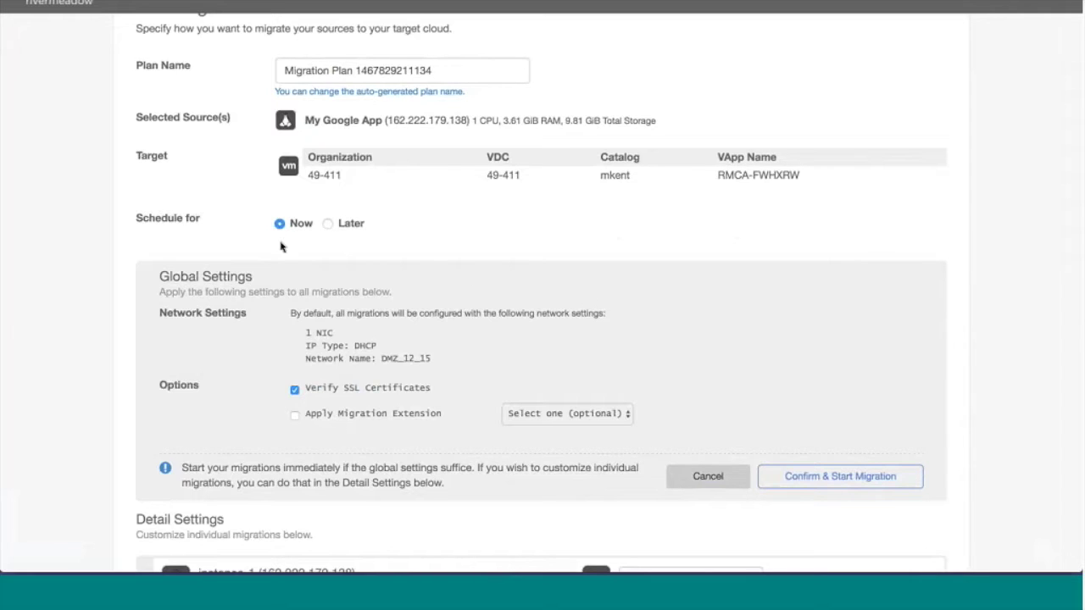
click(329, 224)
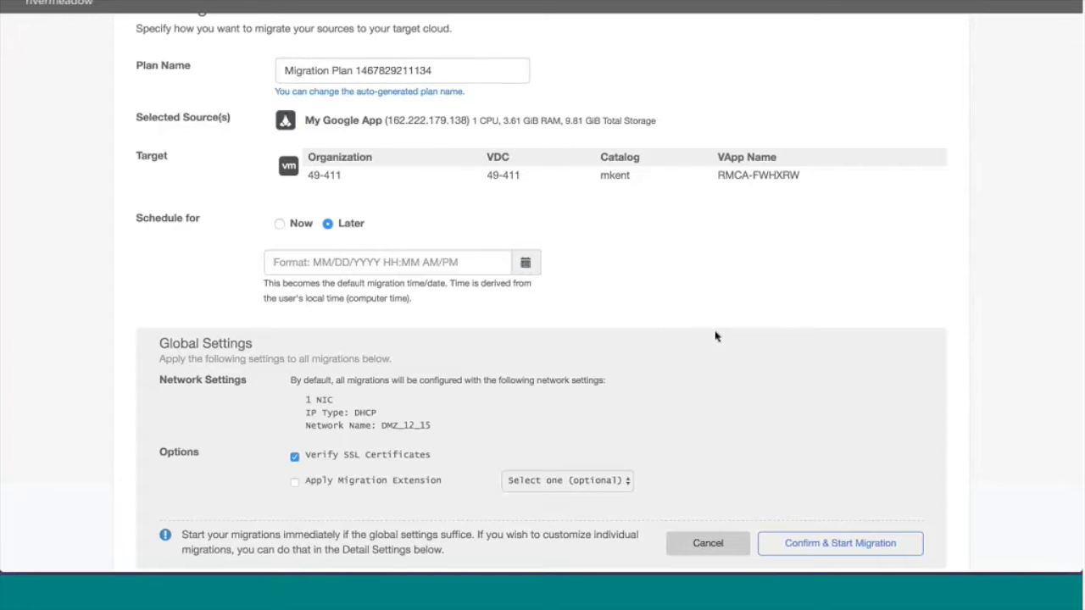
scroll(717, 334, down, 5)
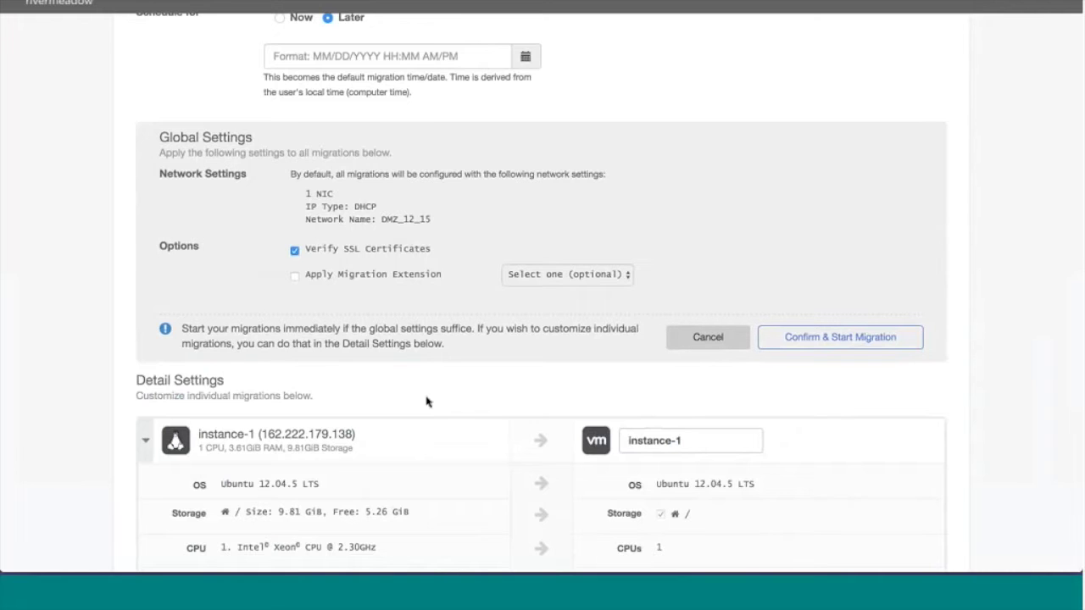
scroll(449, 431, down, 5)
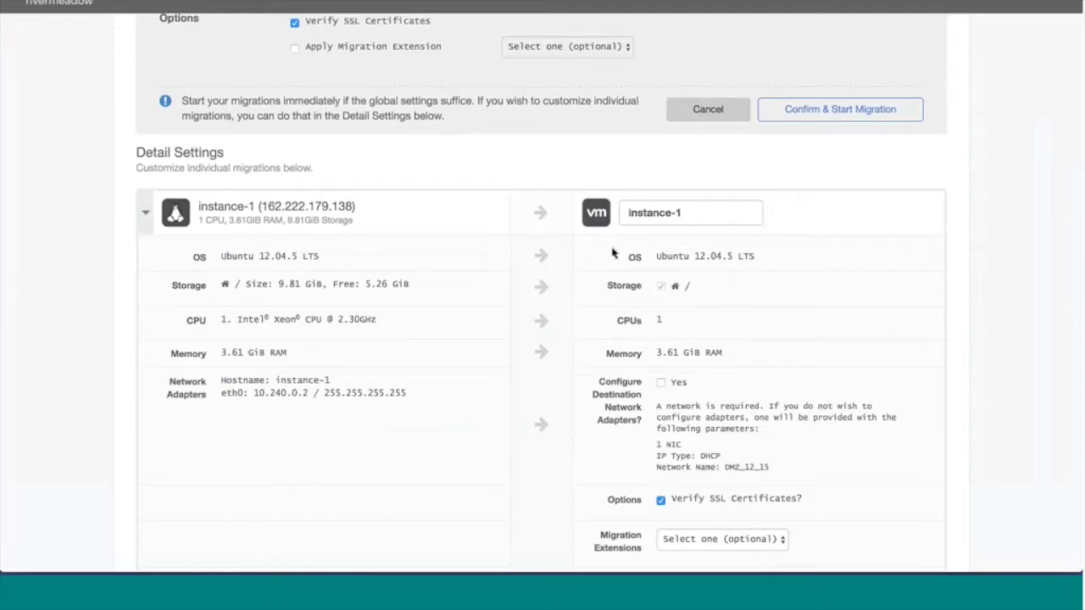
triple_click(623, 212)
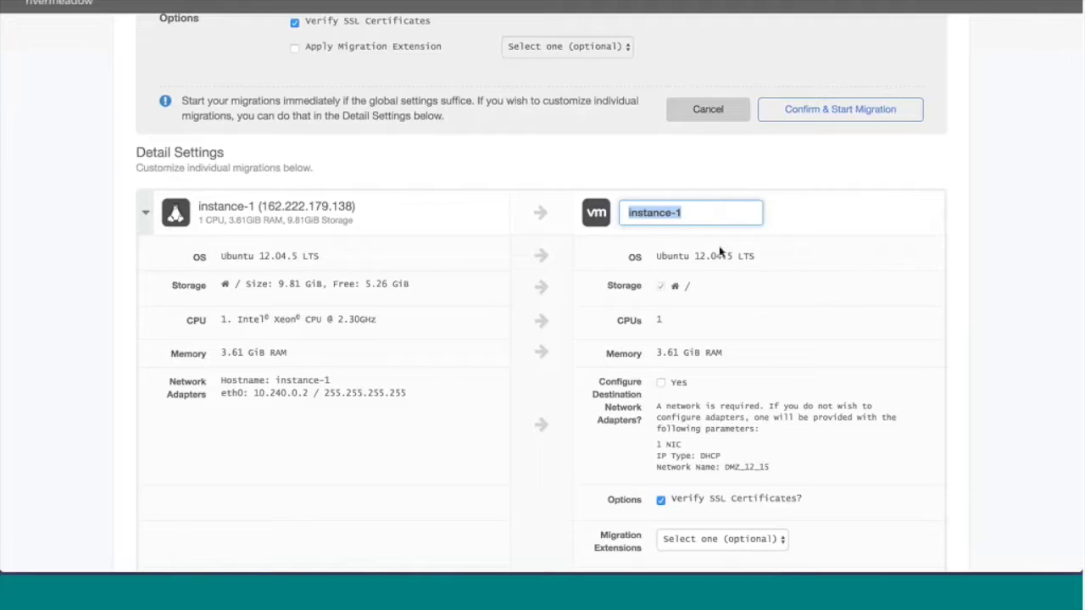
text(Sco)
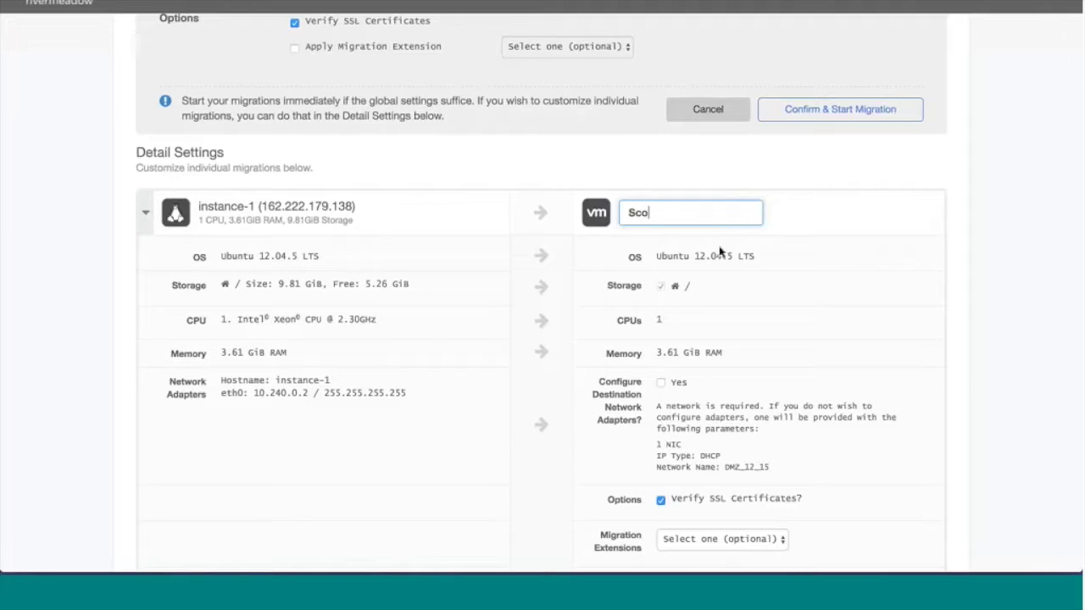
text(tt Google App)
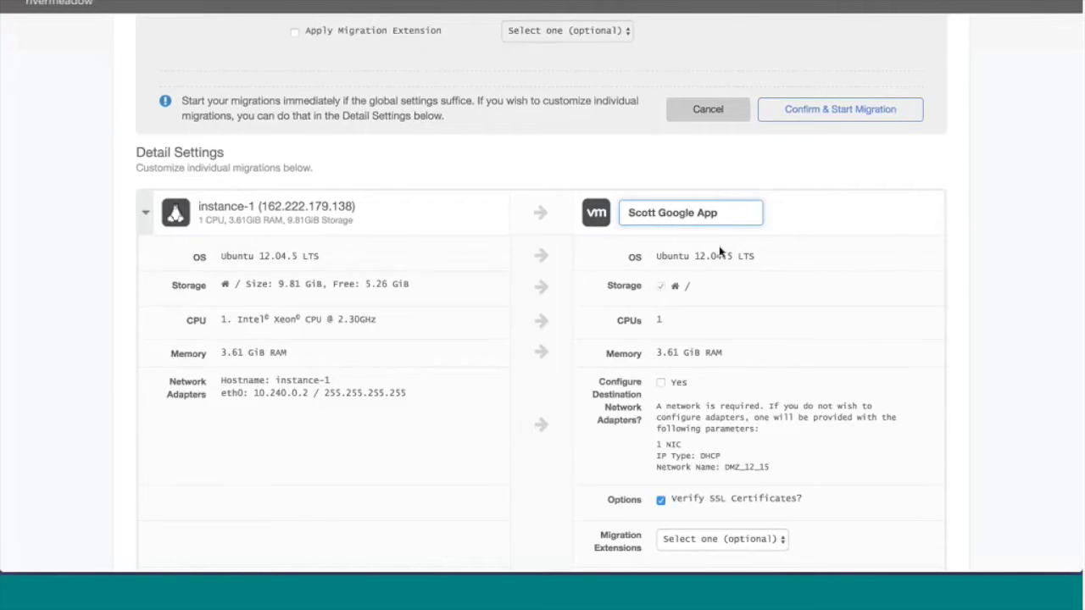
Step: Review the plan's detail settings, leave the migration extension unselected, and confirm and start the migration
scroll(719, 250, down, 1)
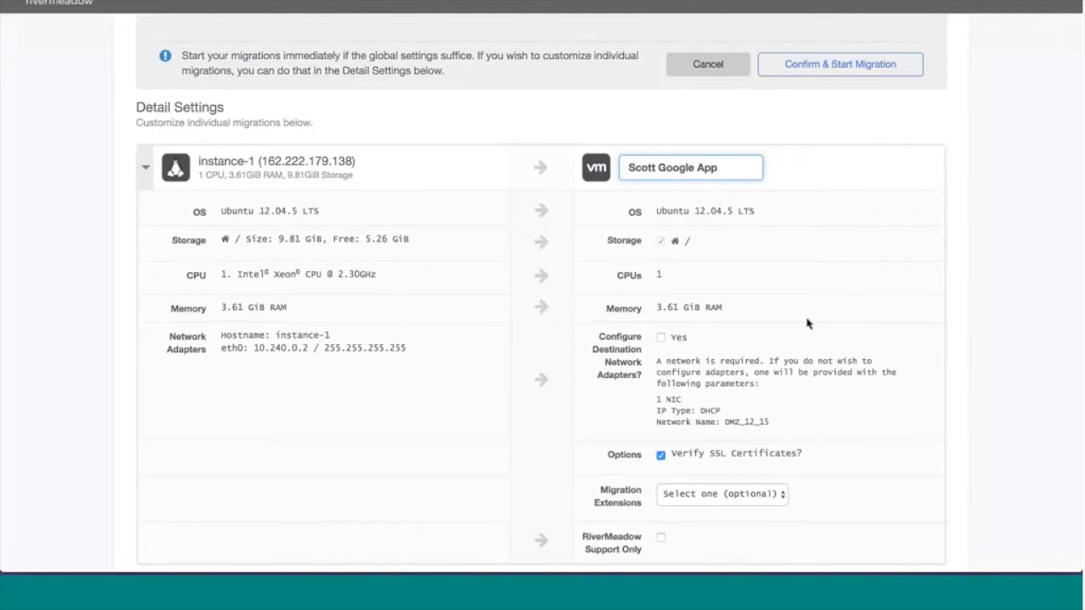
scroll(807, 323, down, 2)
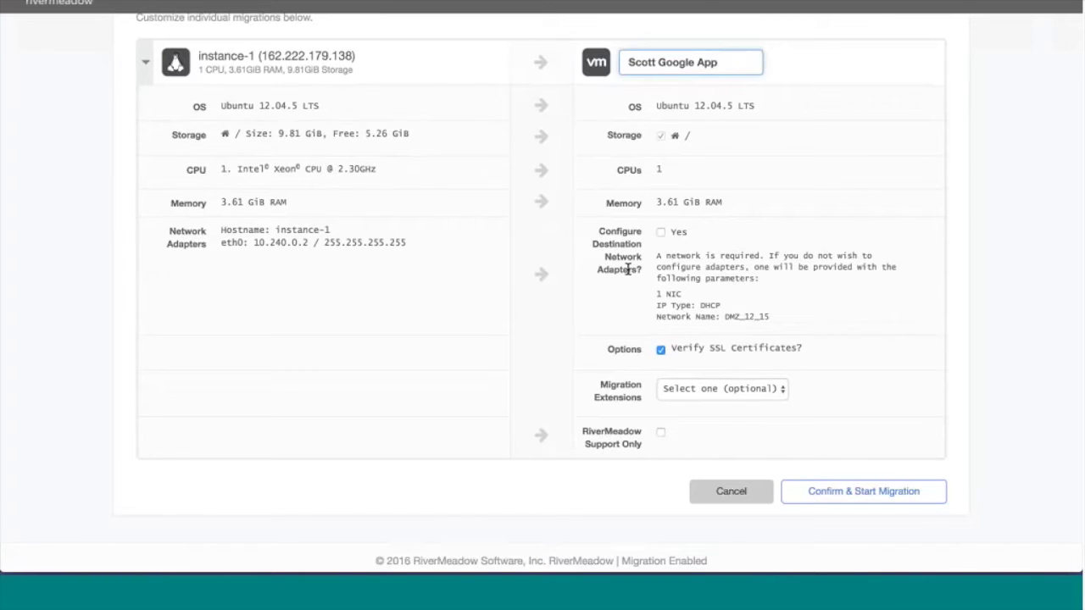
scroll(881, 364, down, 1)
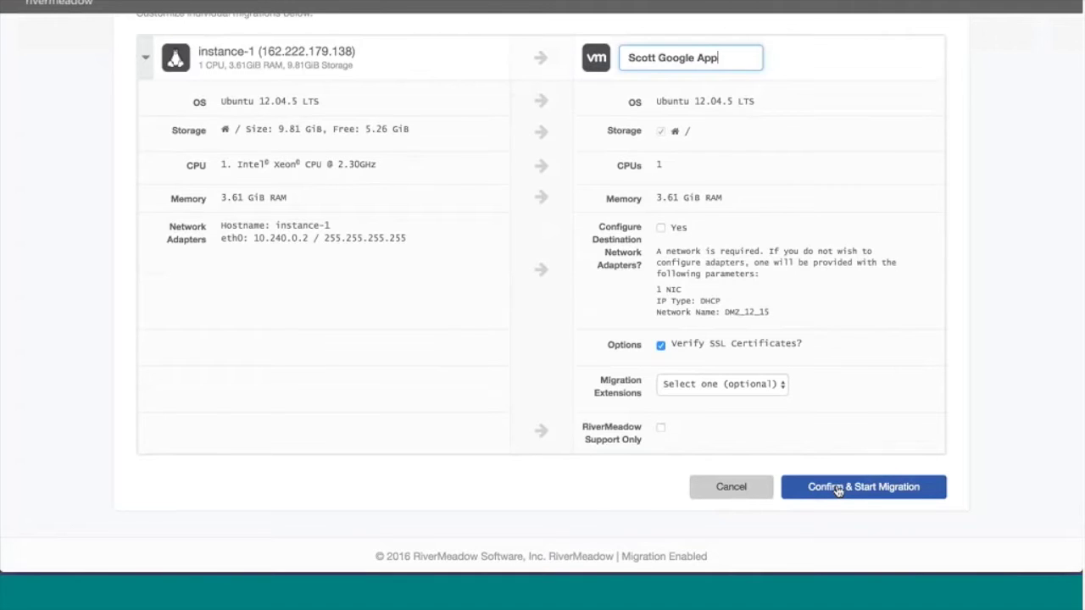
click(763, 387)
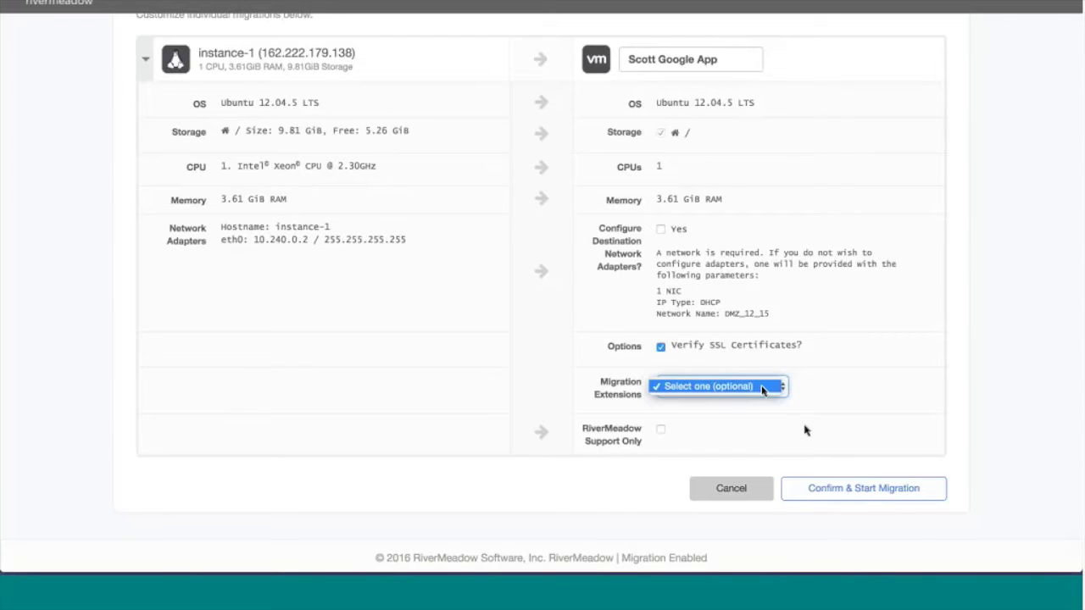
click(807, 431)
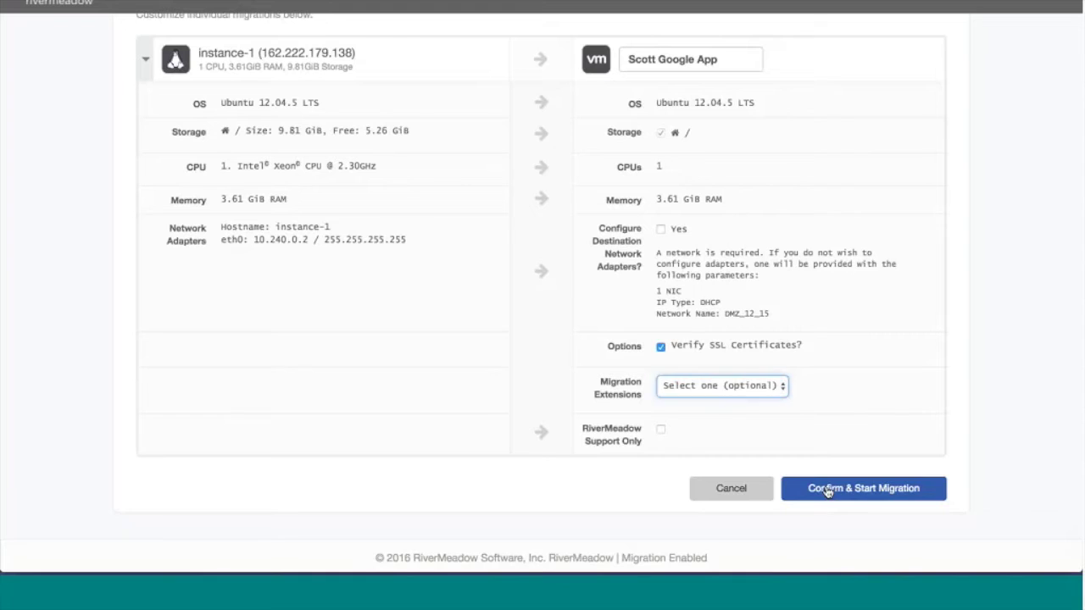
click(828, 491)
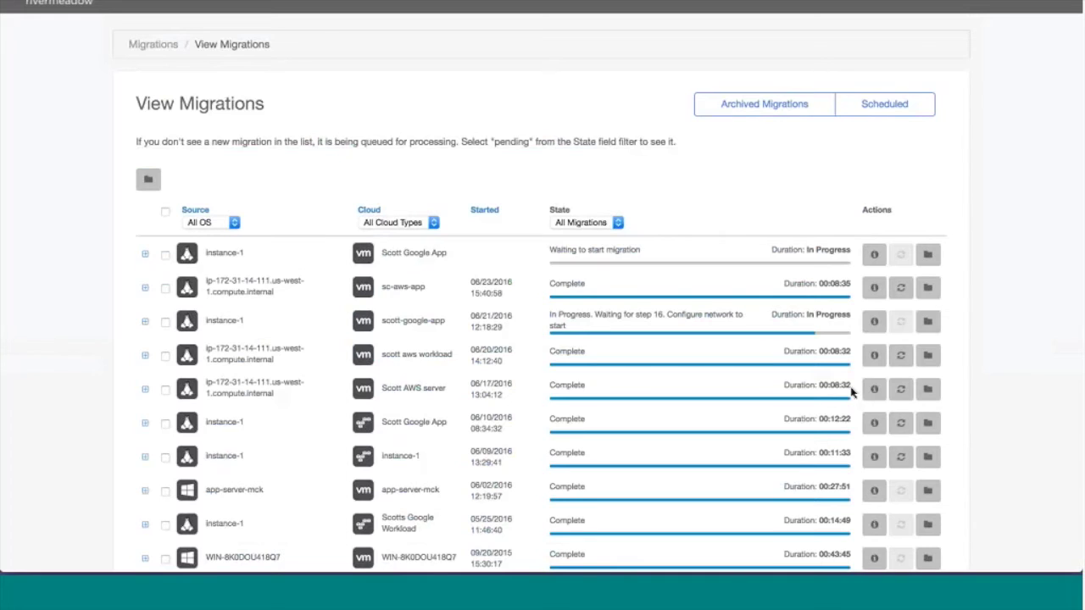
Step: Open the details of the newly started instance-1 migration, examine its migration steps from Create Image through Finalize, and close the details
scroll(424, 516, down, 4)
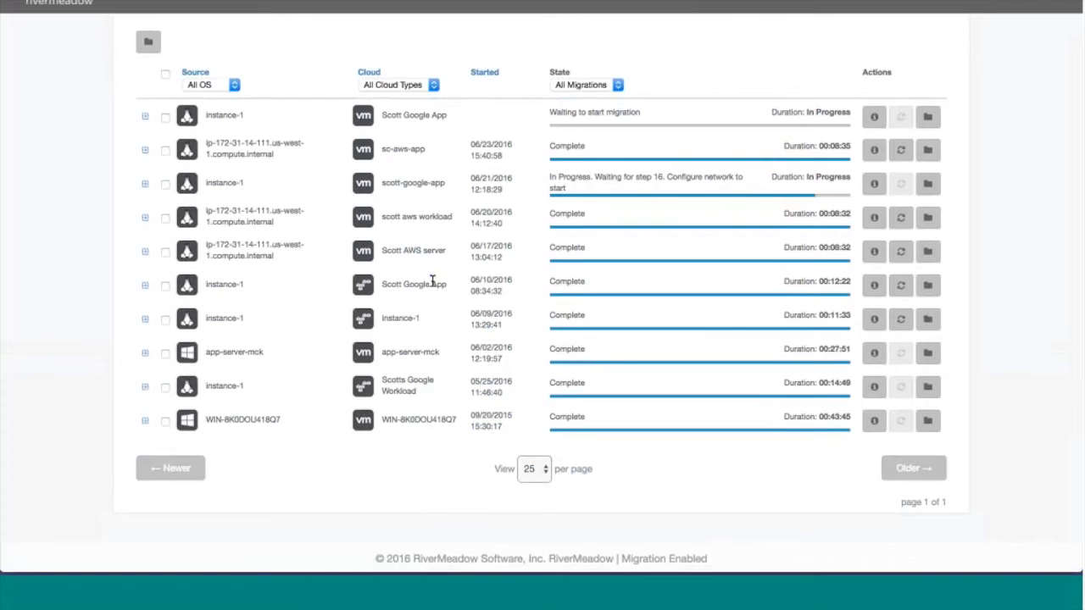
scroll(432, 281, up, 3)
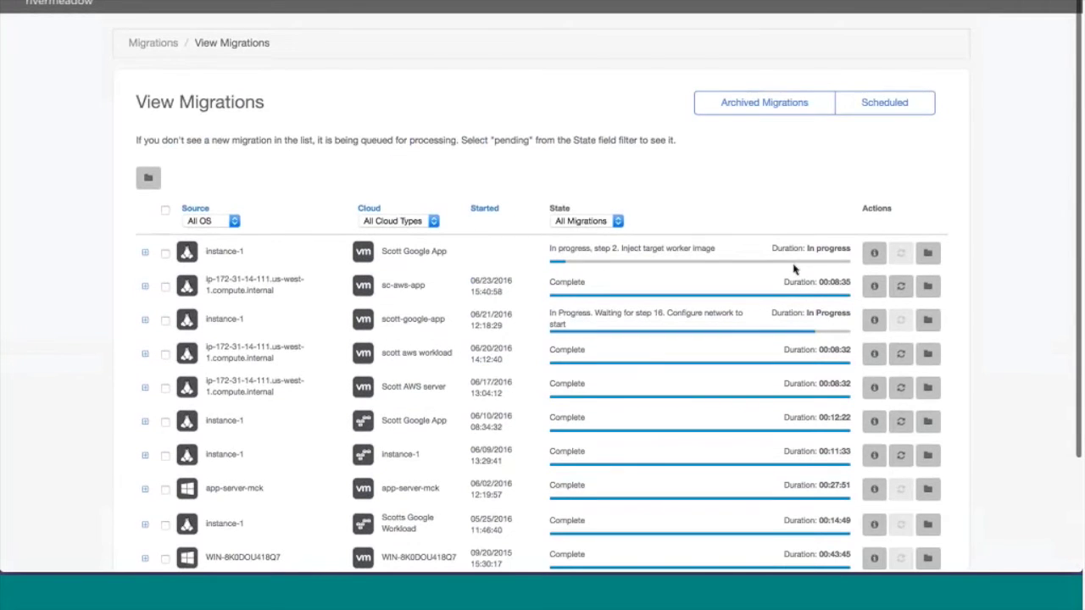
click(872, 254)
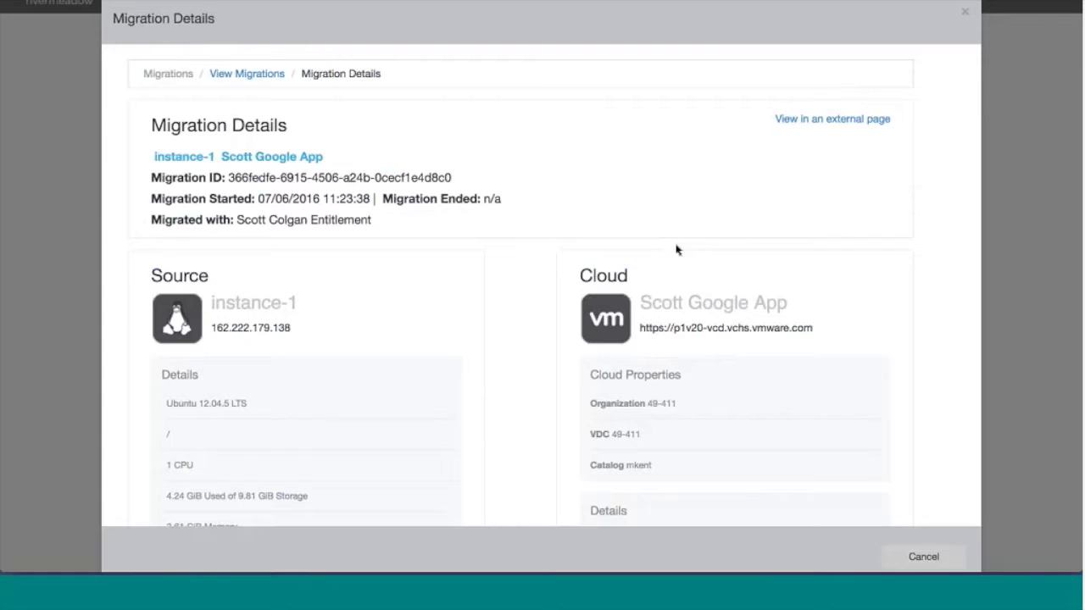
scroll(484, 329, down, 10)
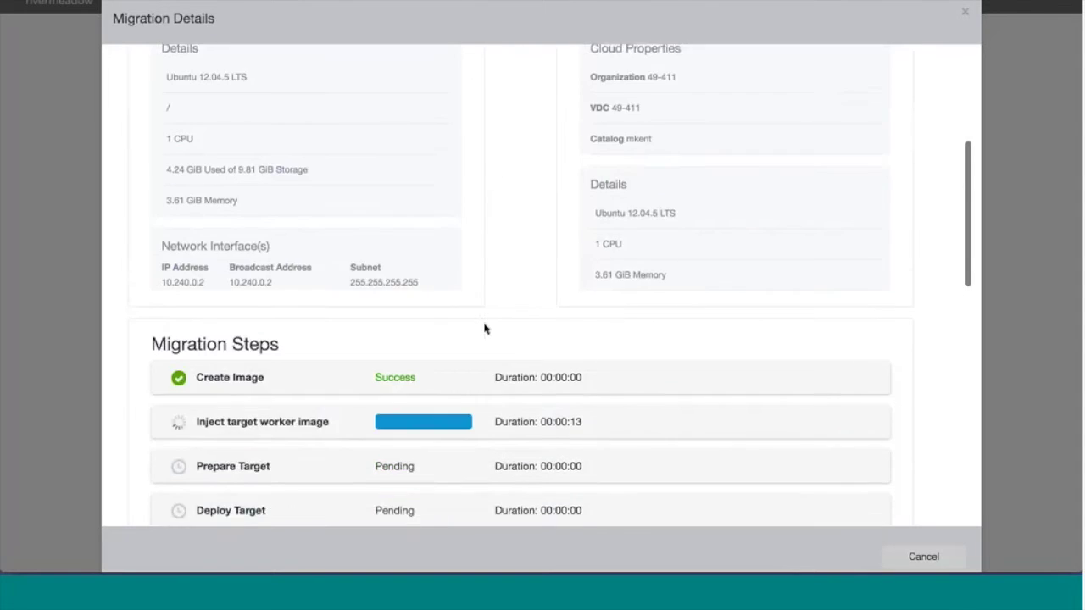
scroll(490, 334, down, 2)
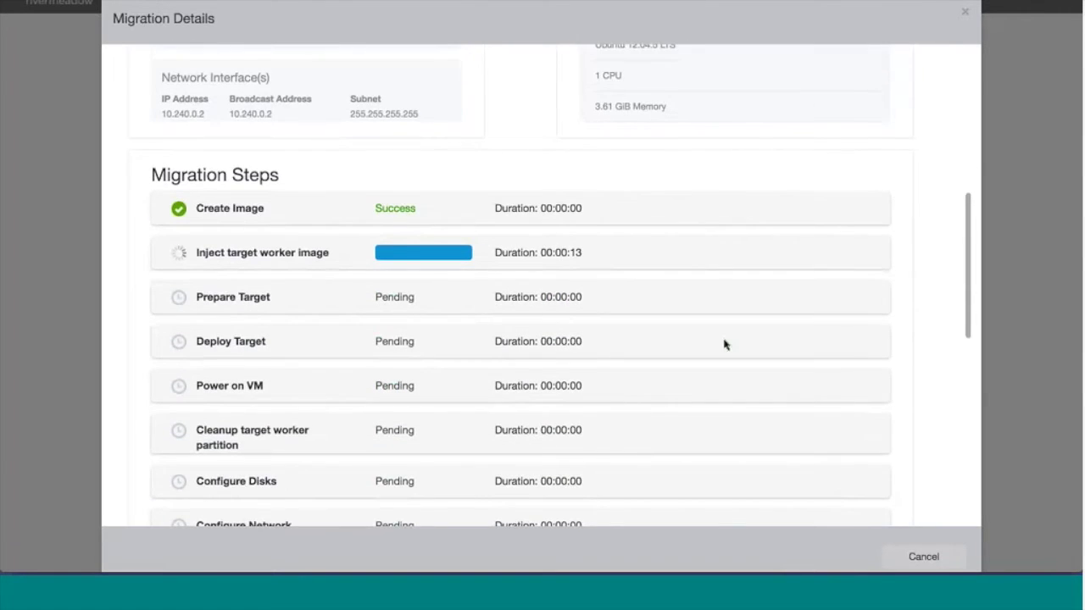
scroll(740, 345, down, 12)
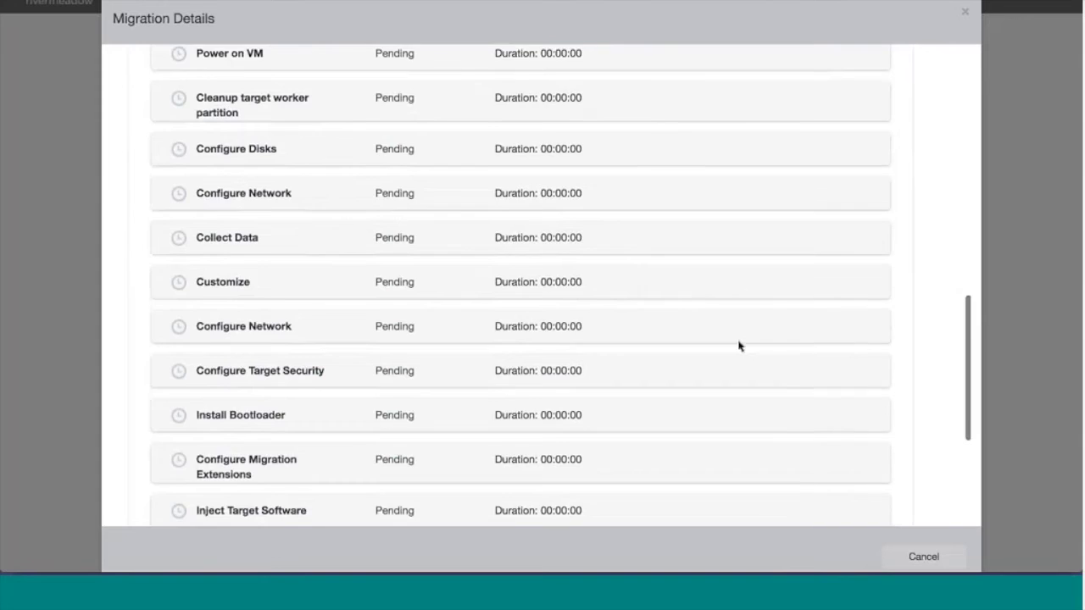
scroll(712, 352, down, 1)
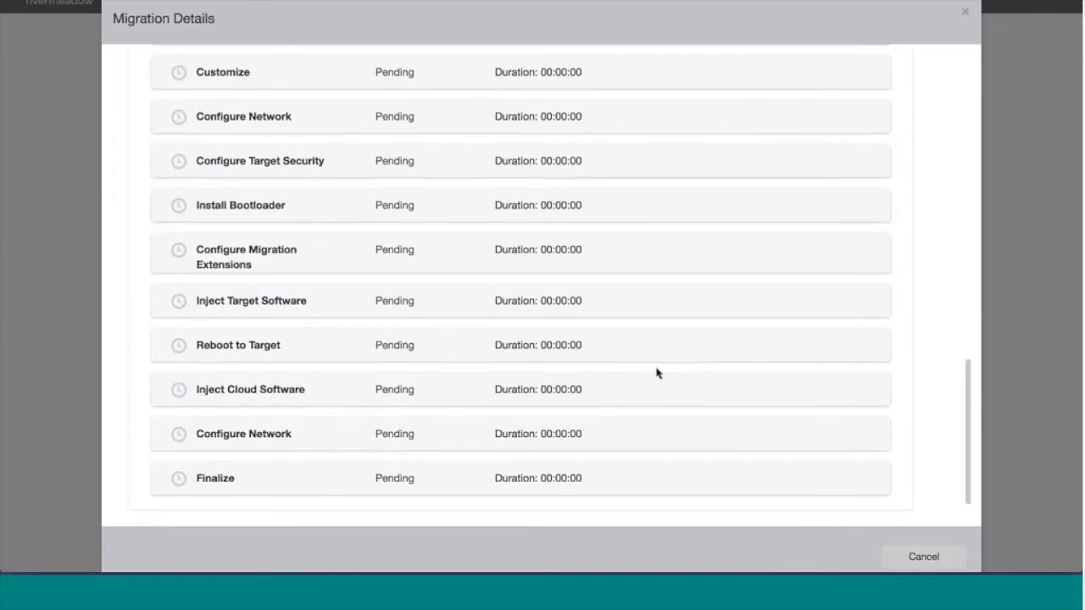
scroll(656, 373, down, 1)
scroll(656, 373, up, 7)
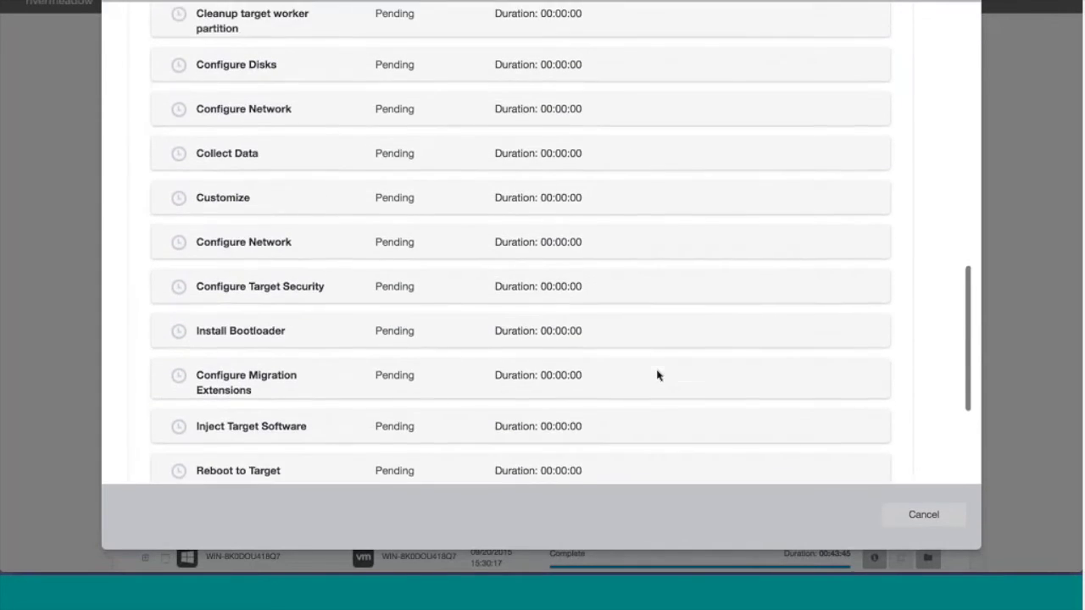
scroll(656, 373, up, 5)
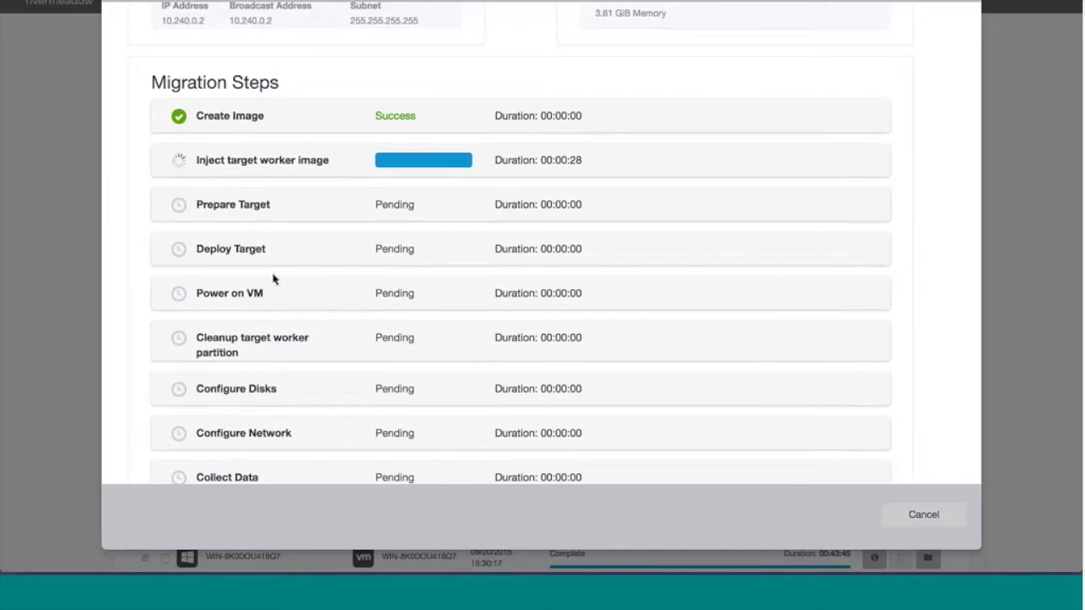
scroll(327, 305, down, 4)
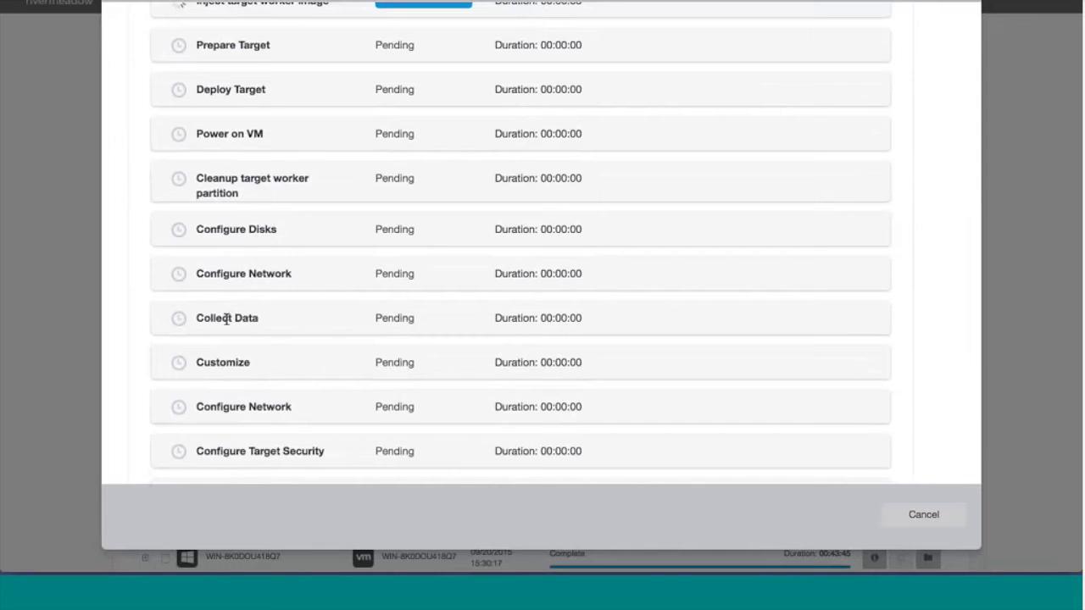
scroll(363, 269, down, 3)
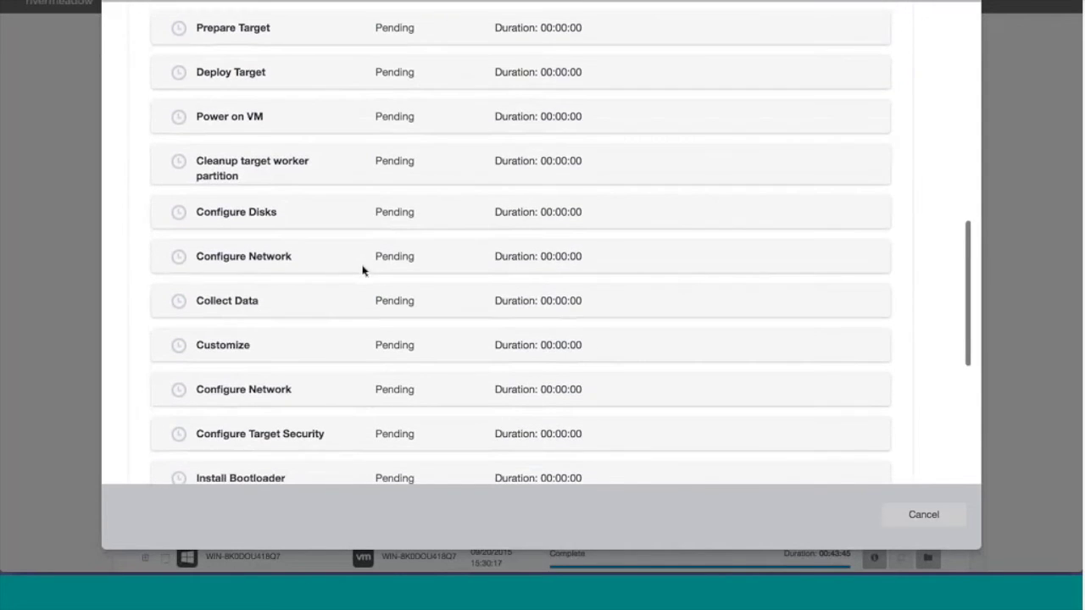
scroll(362, 273, down, 3)
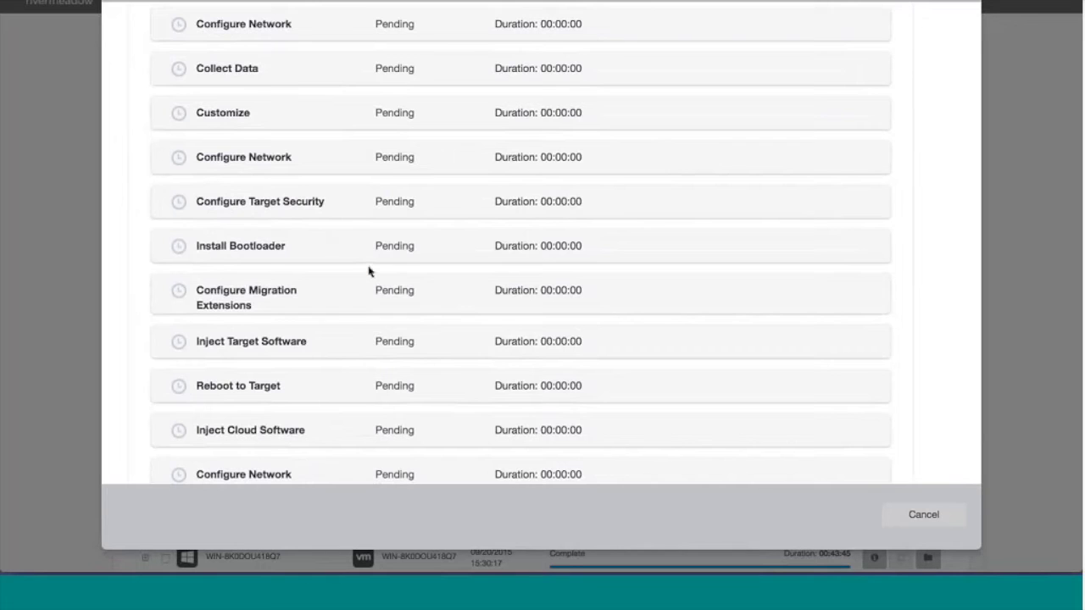
scroll(406, 280, down, 2)
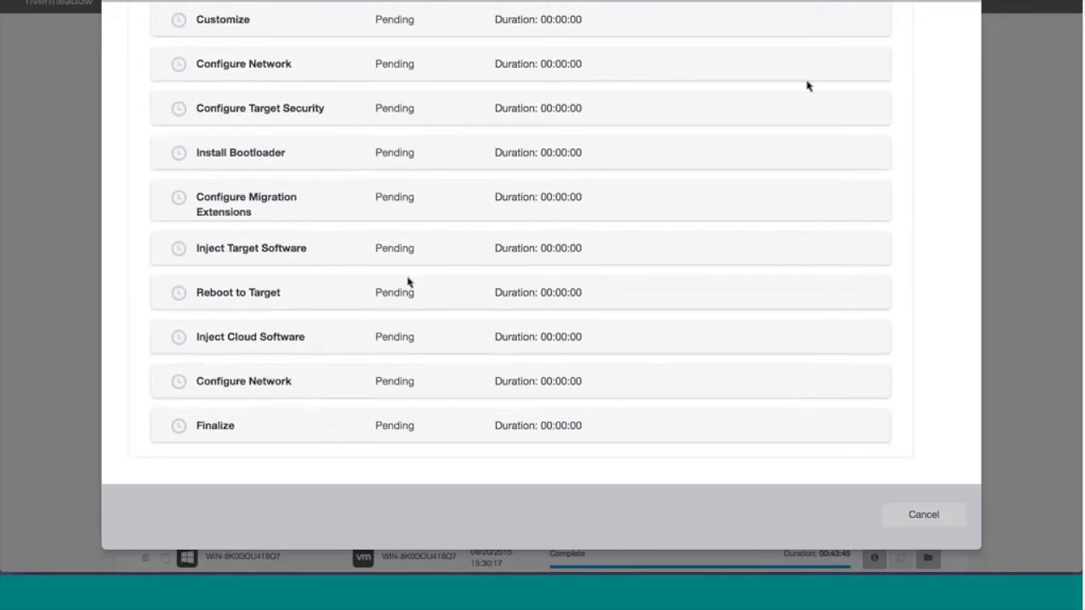
scroll(407, 283, up, 3)
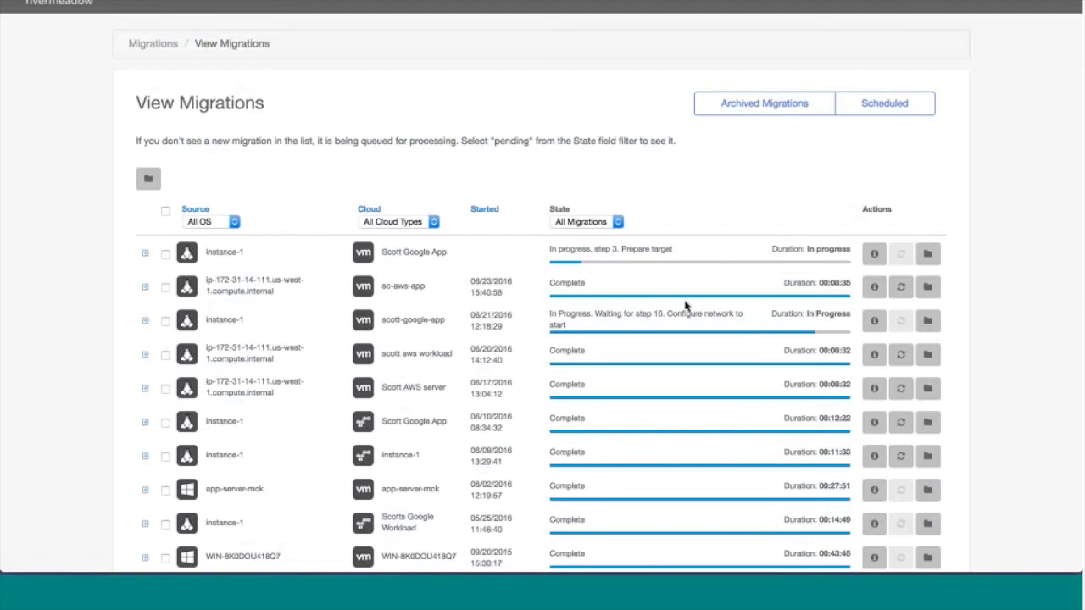
Step: Open the details of the completed sc-aws-app migration, review its migration steps and their durations, and close the details
click(874, 287)
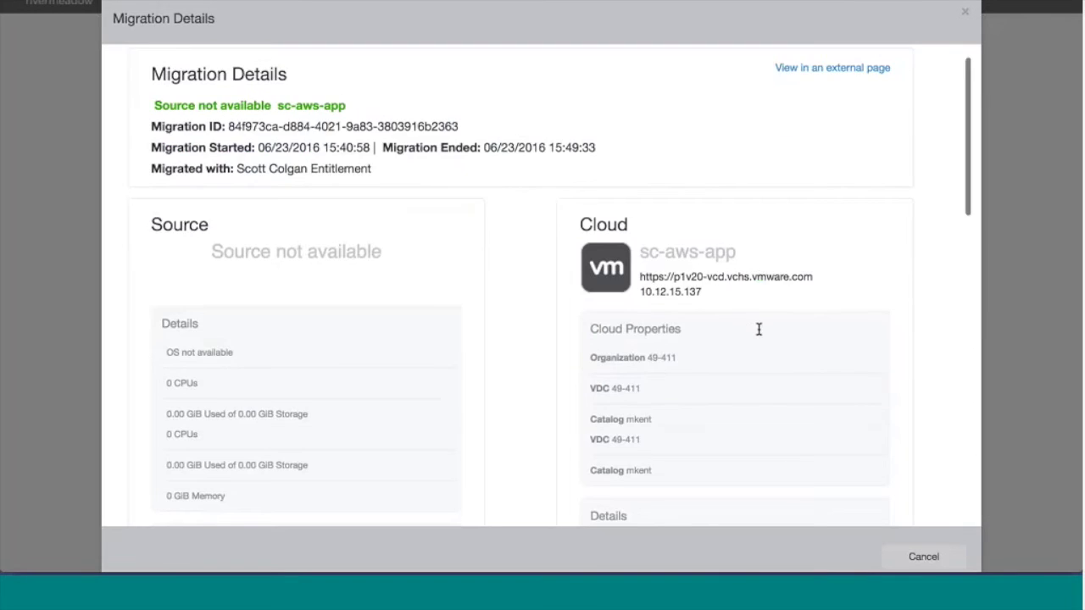
scroll(759, 331, down, 10)
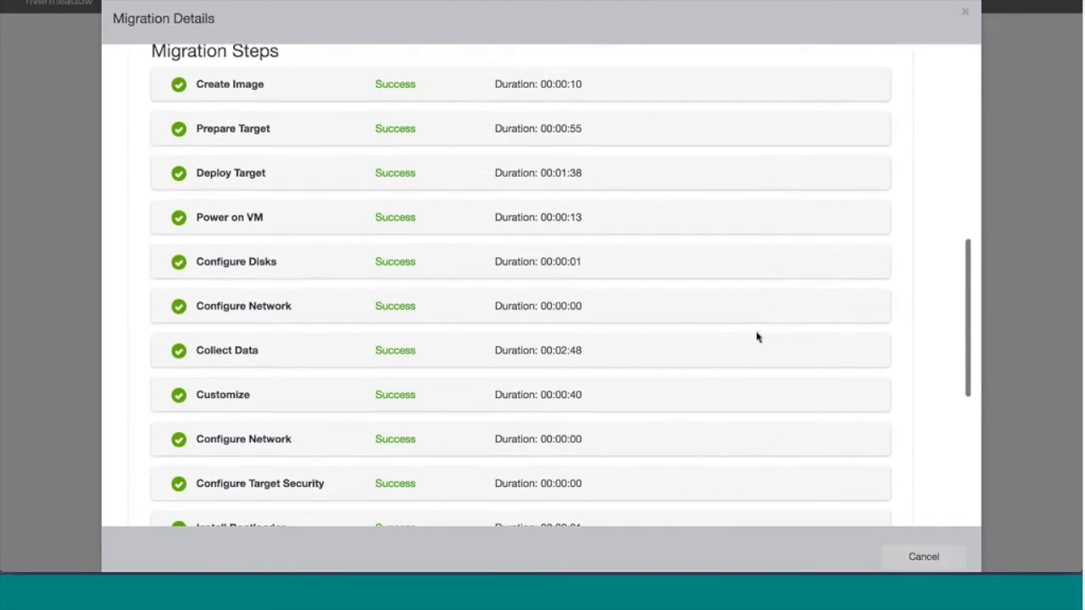
scroll(757, 336, down, 5)
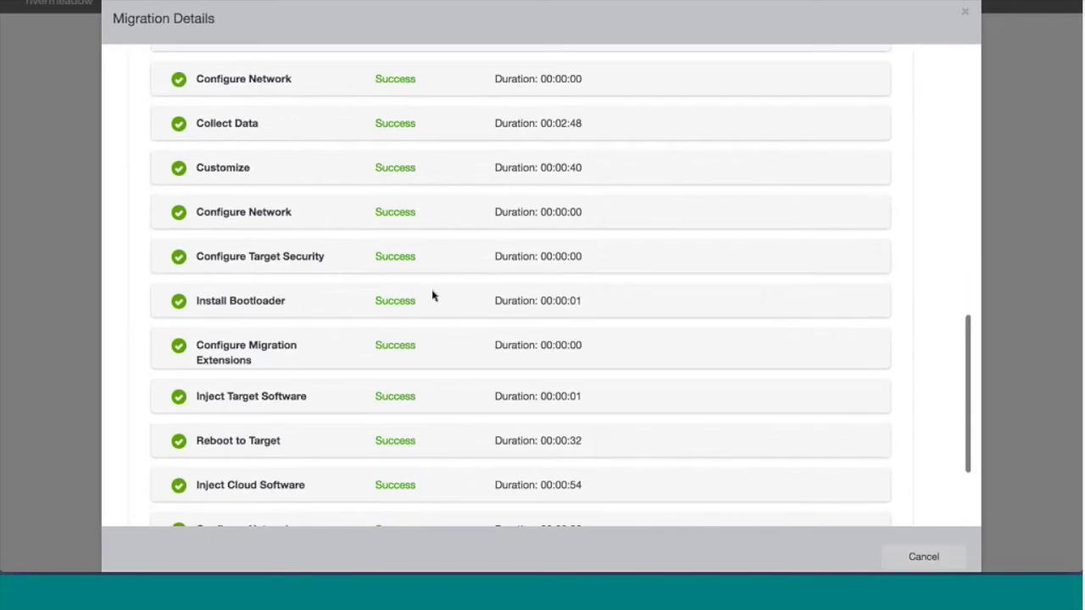
scroll(456, 332, down, 2)
scroll(456, 332, down, 2)
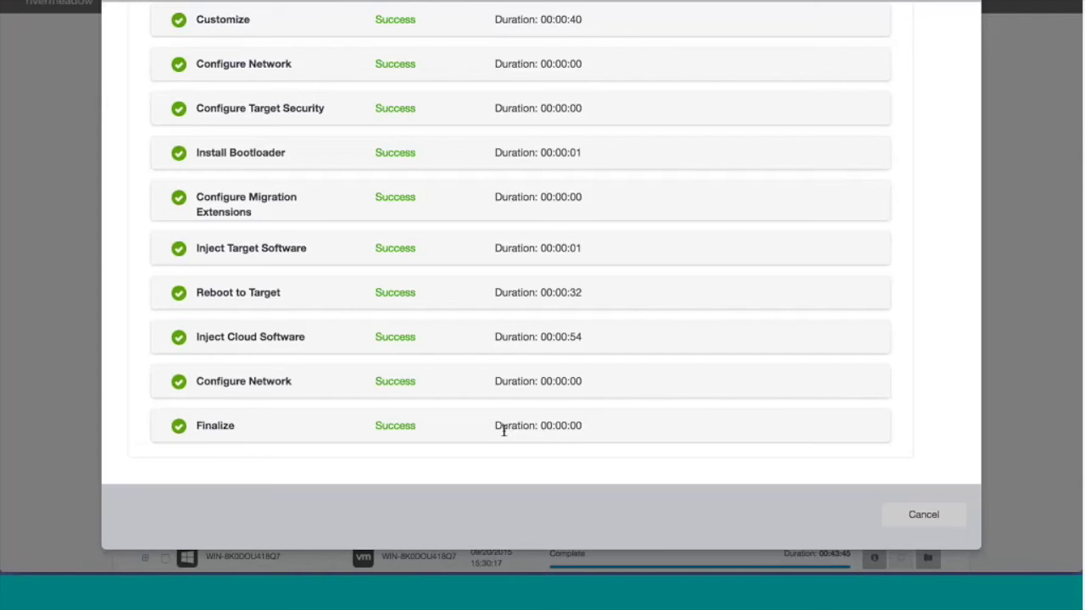
scroll(822, 70, up, 15)
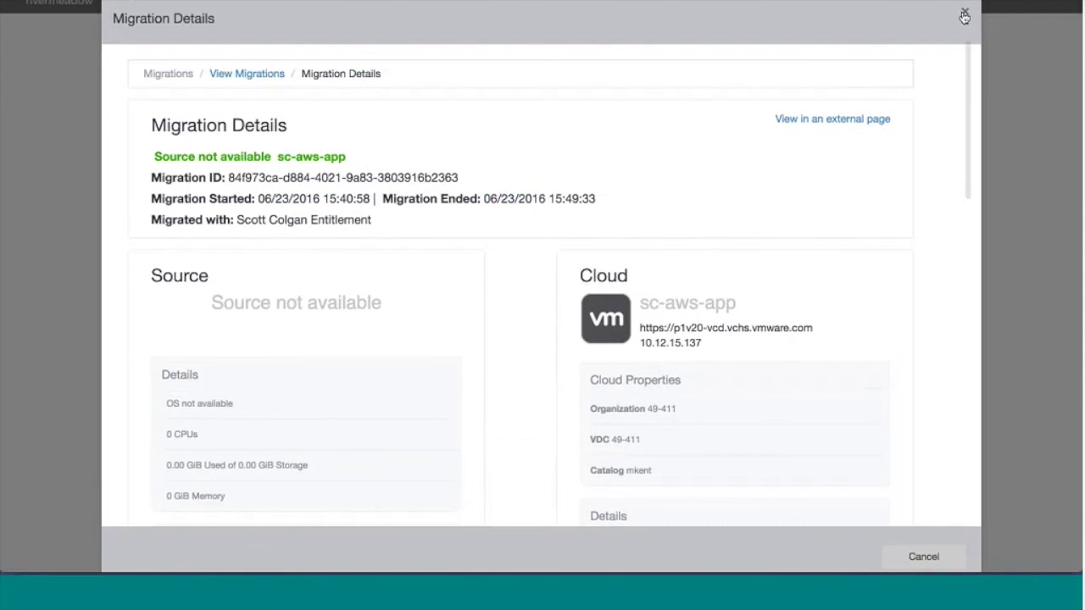
click(963, 14)
Step: Switch to the RiverMeadow presentation in PowerPoint and show slide 11 with the contacts and resources
mouse_move(812, 566)
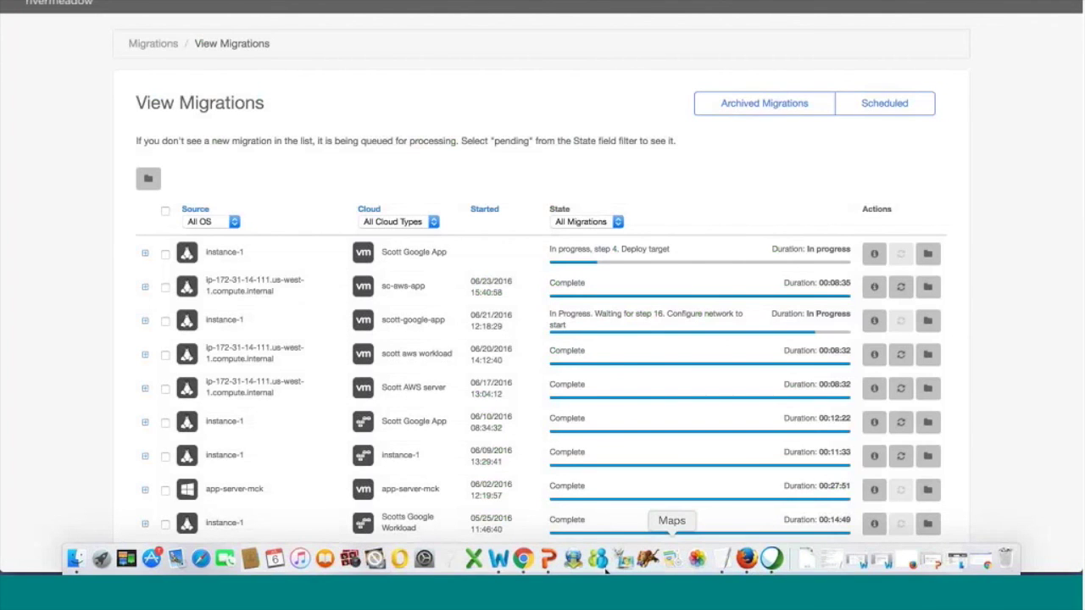
click(549, 559)
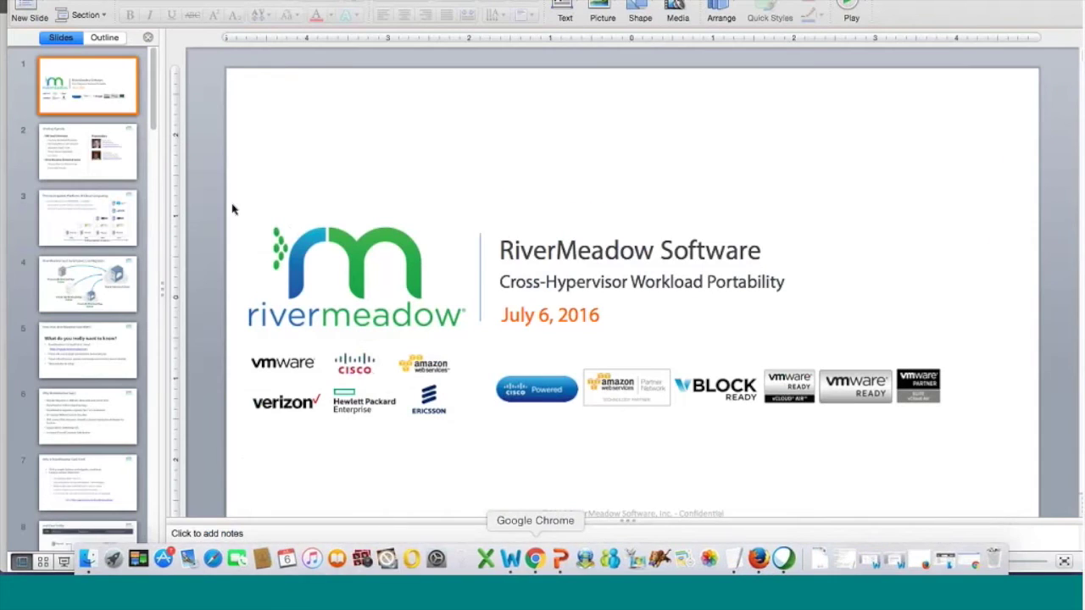
scroll(95, 378, down, 10)
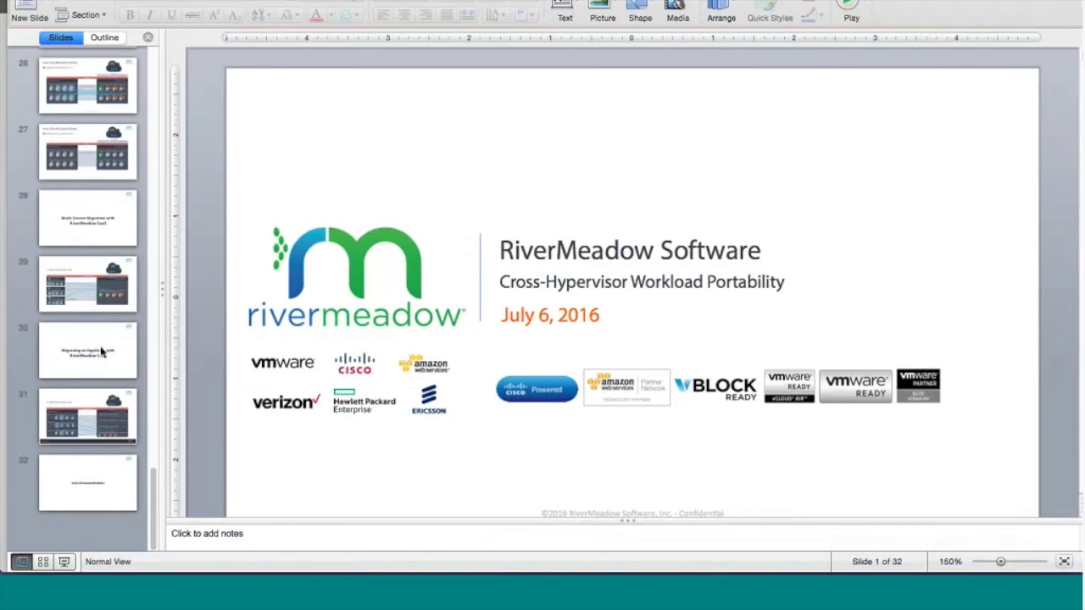
scroll(102, 343, up, 5)
scroll(102, 344, up, 5)
click(85, 87)
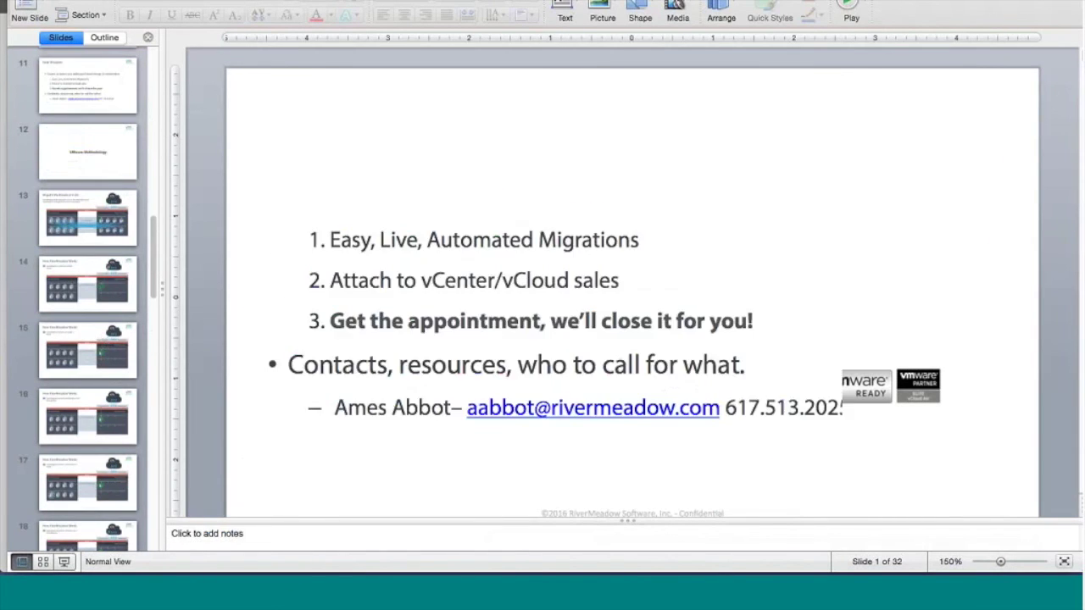